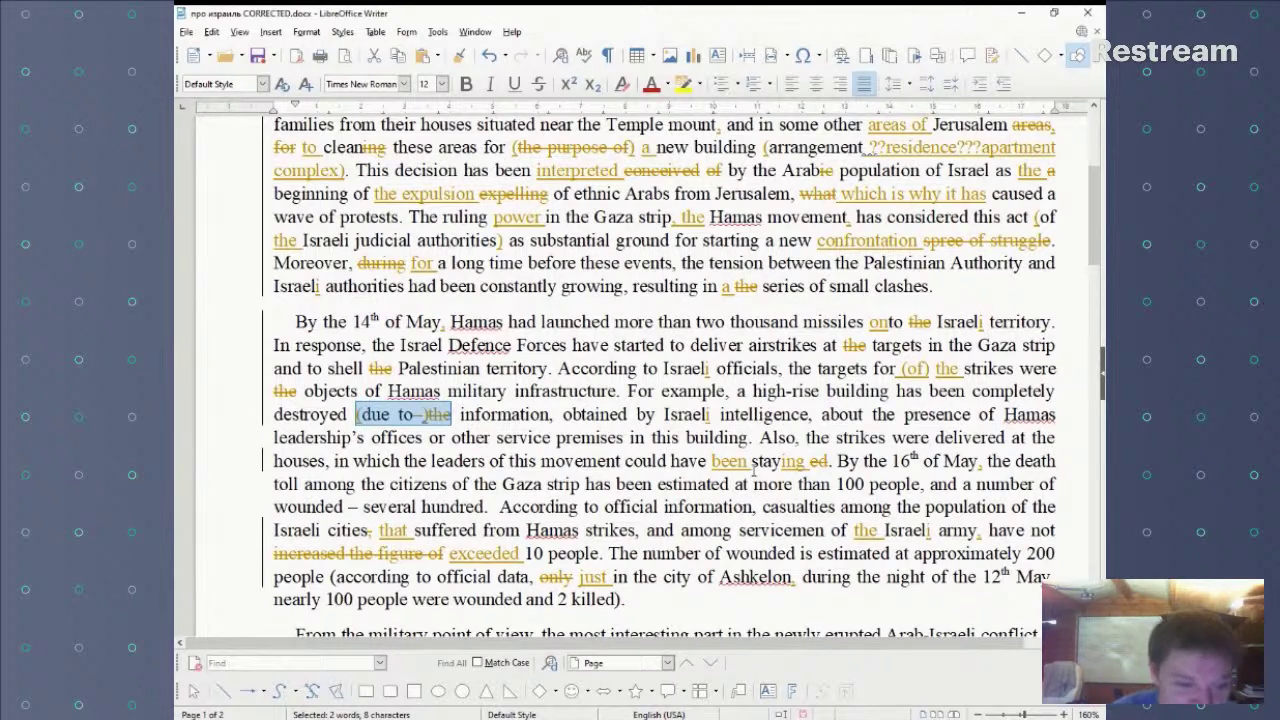
# - Review the tracked corrections in the "By the 14th of May" paragraph, from "(due to)" through "could have been staying" to the comma after "16th of May"
pyautogui.click(456, 420)
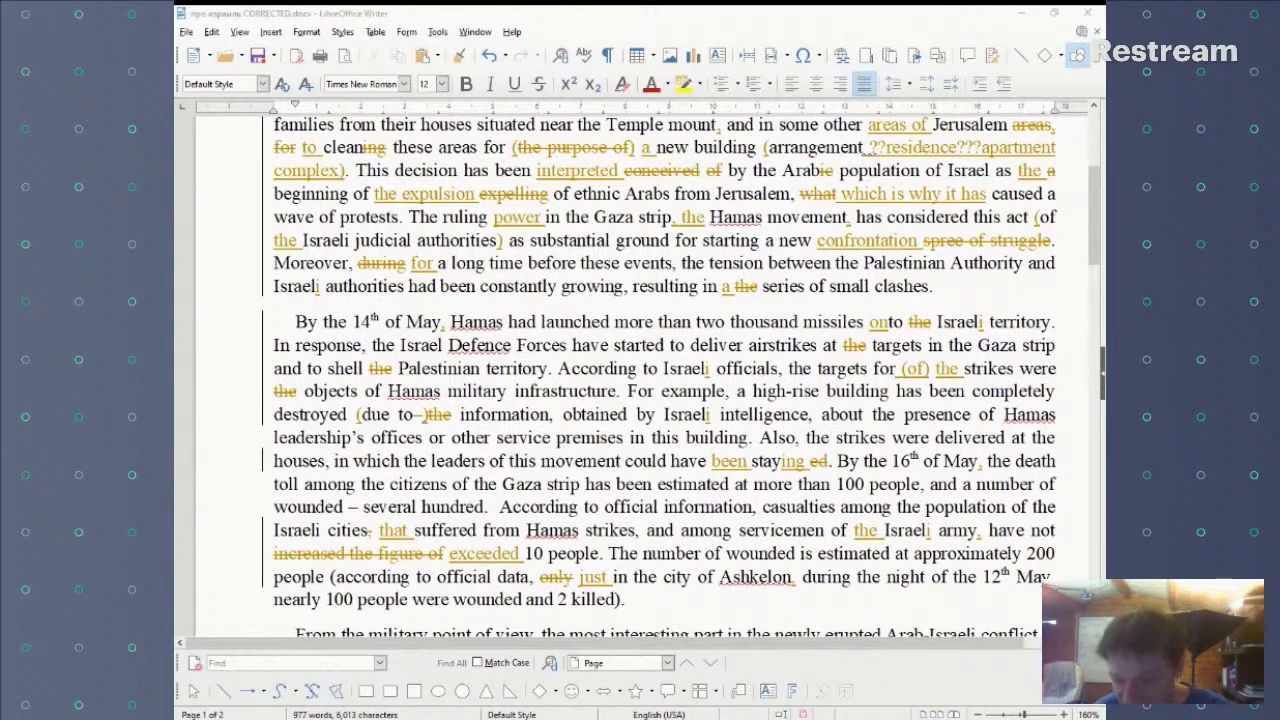
pyautogui.hotkey('alt', 'Tab')
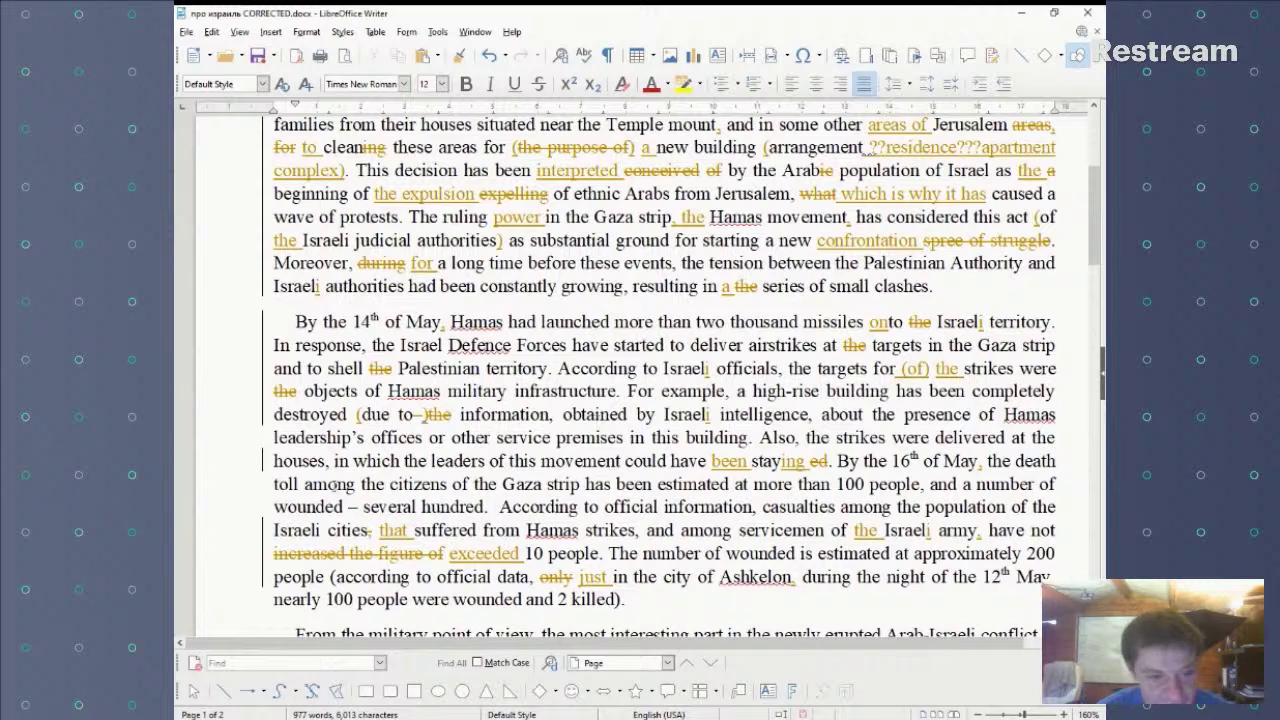
pyautogui.moveTo(430, 414); pyautogui.dragTo(360, 414)
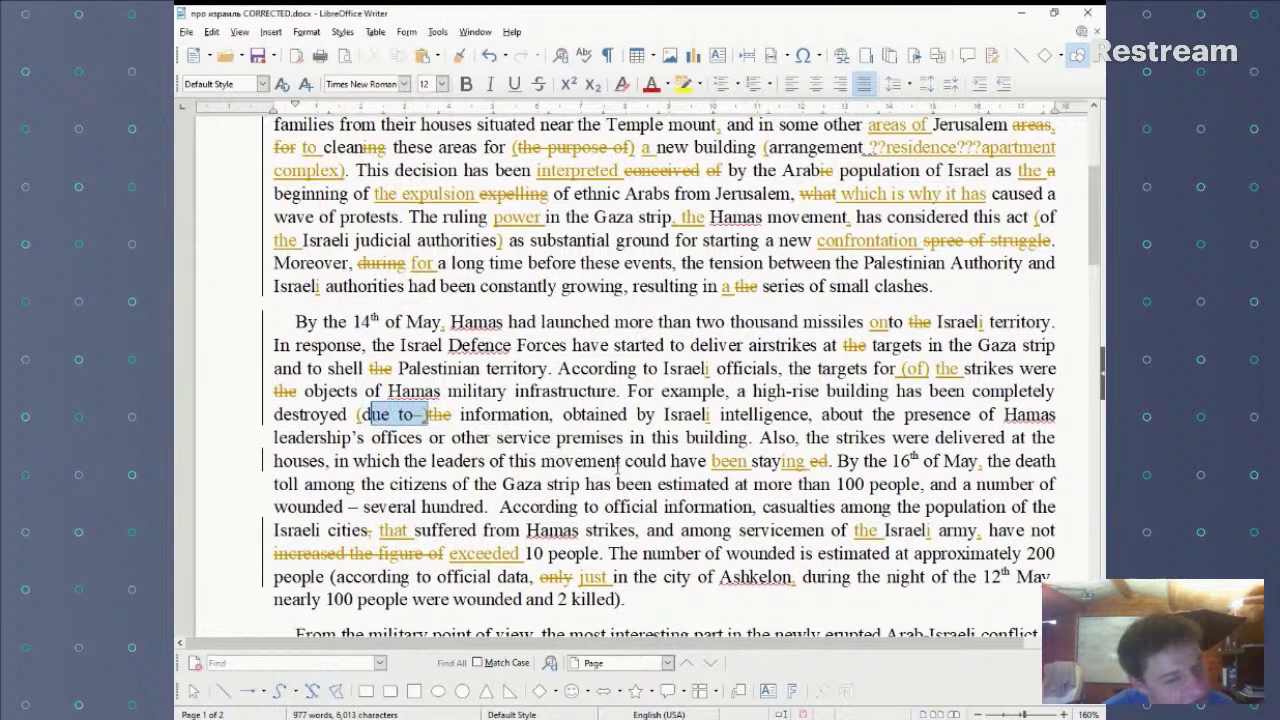
pyautogui.scroll(-1, 600, 440)
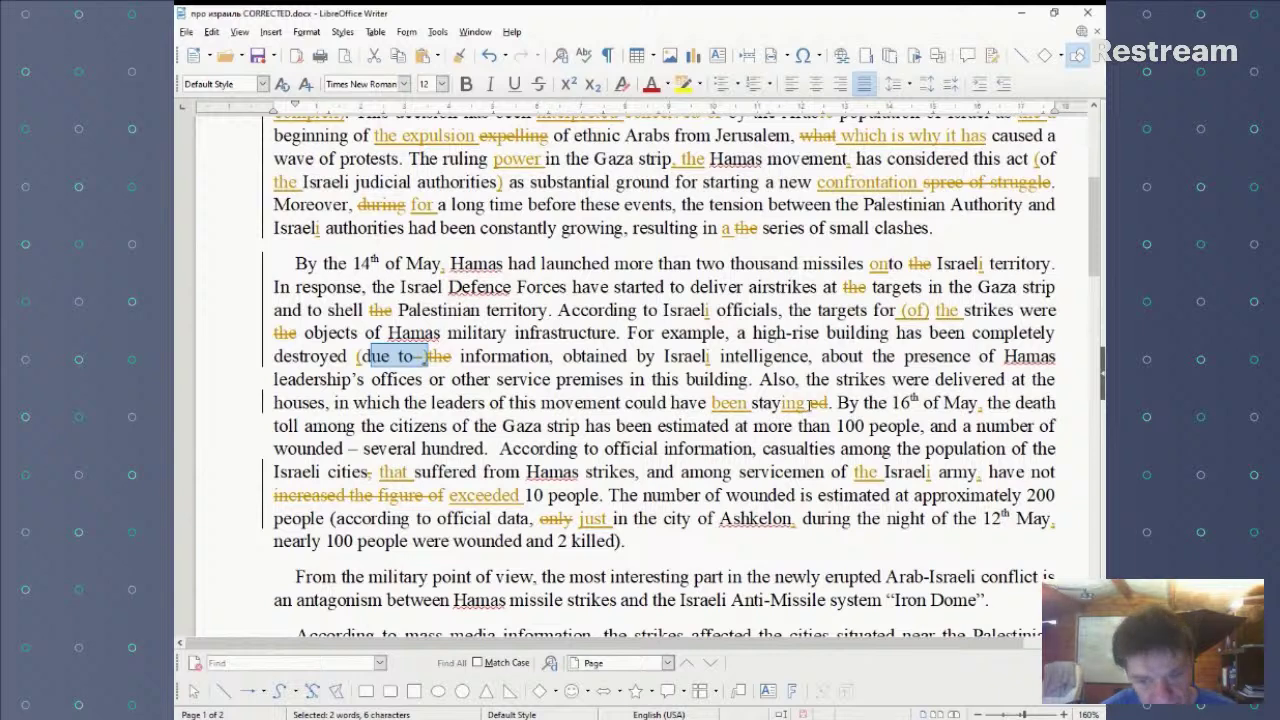
pyautogui.moveTo(805, 404); pyautogui.dragTo(622, 402)
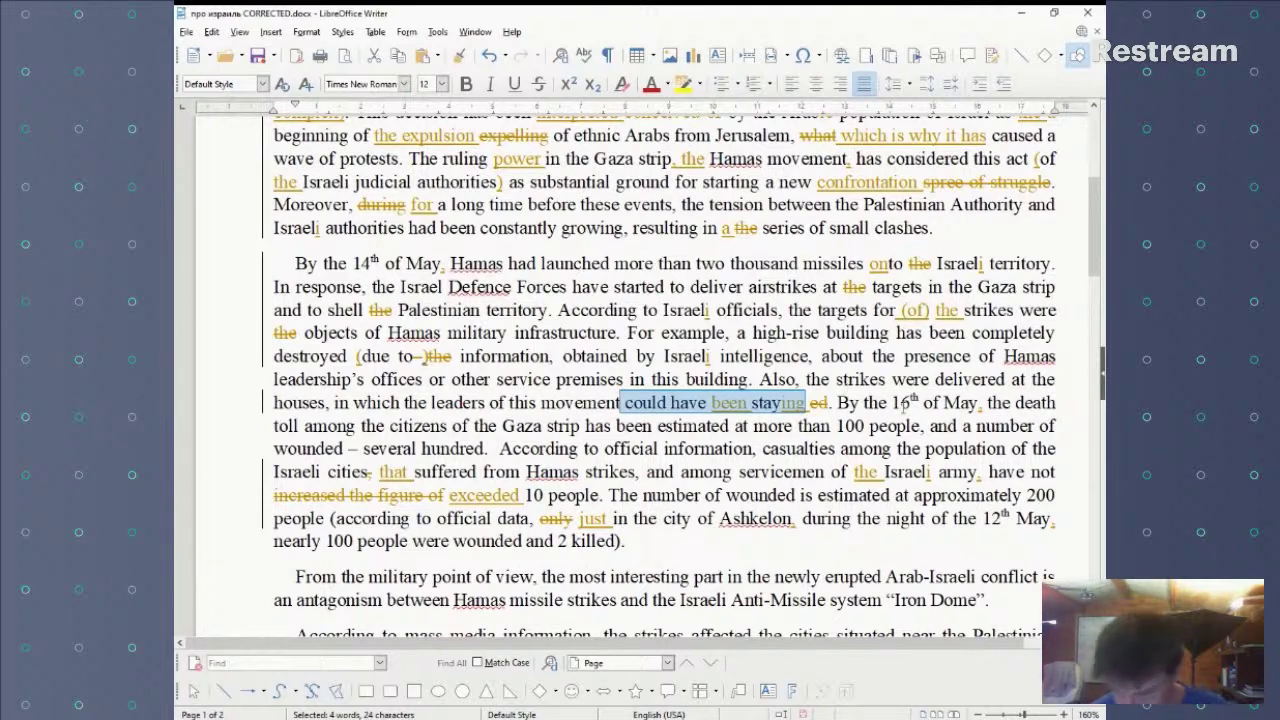
pyautogui.doubleClick(981, 402)
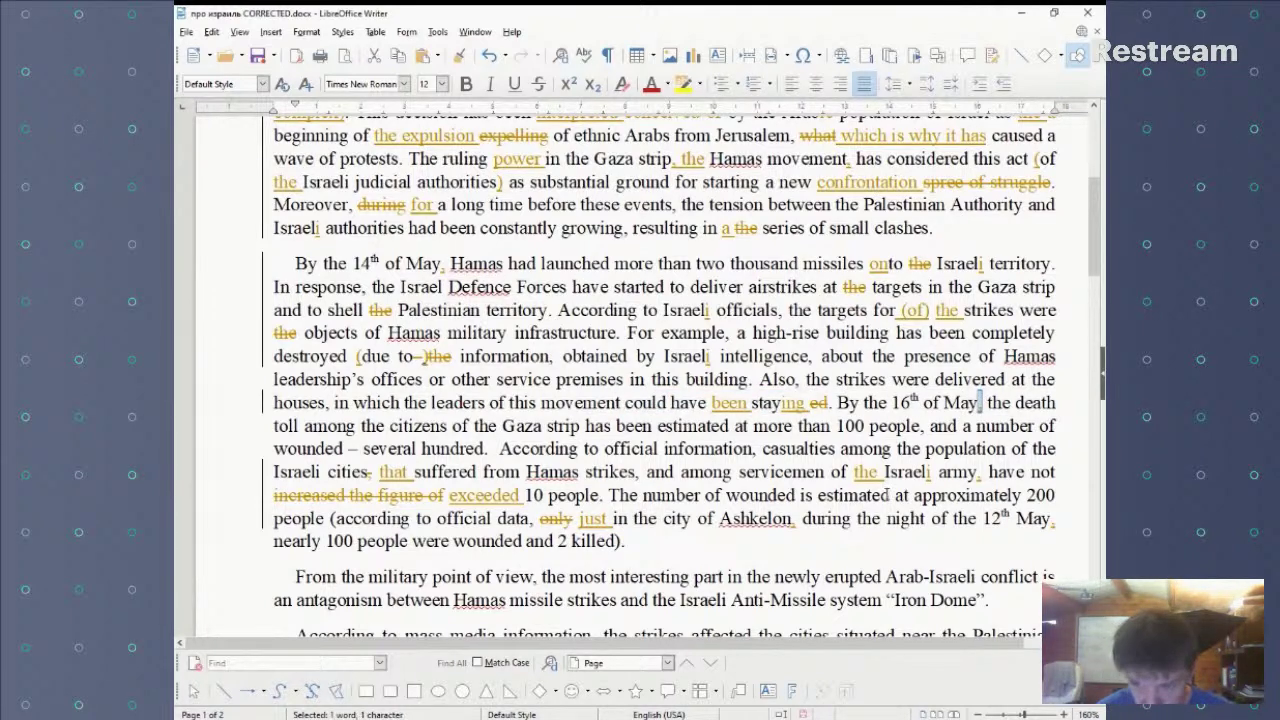
pyautogui.scroll(-2, 568, 559)
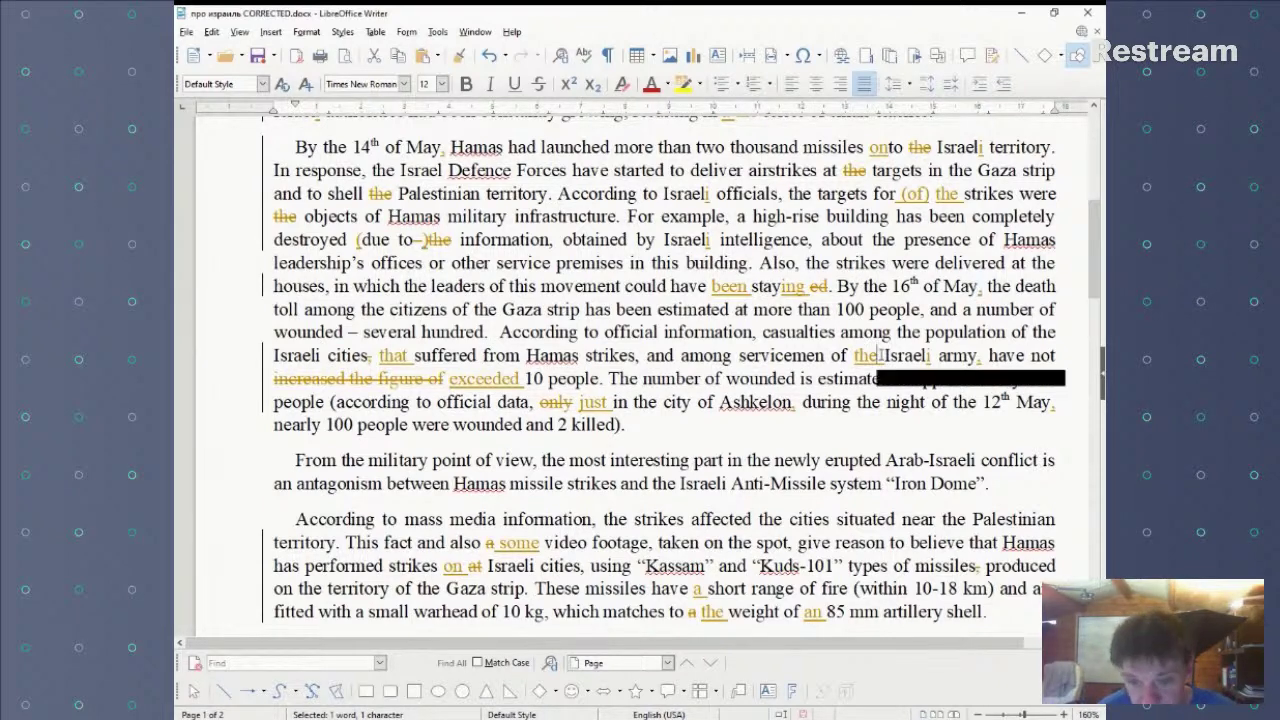
# - Review the casualties sentences' wording and corrections, including "the Israeli army", "exceeded" replacing "increased the figure of", and "just" replacing "only"
pyautogui.doubleClick(870, 356)
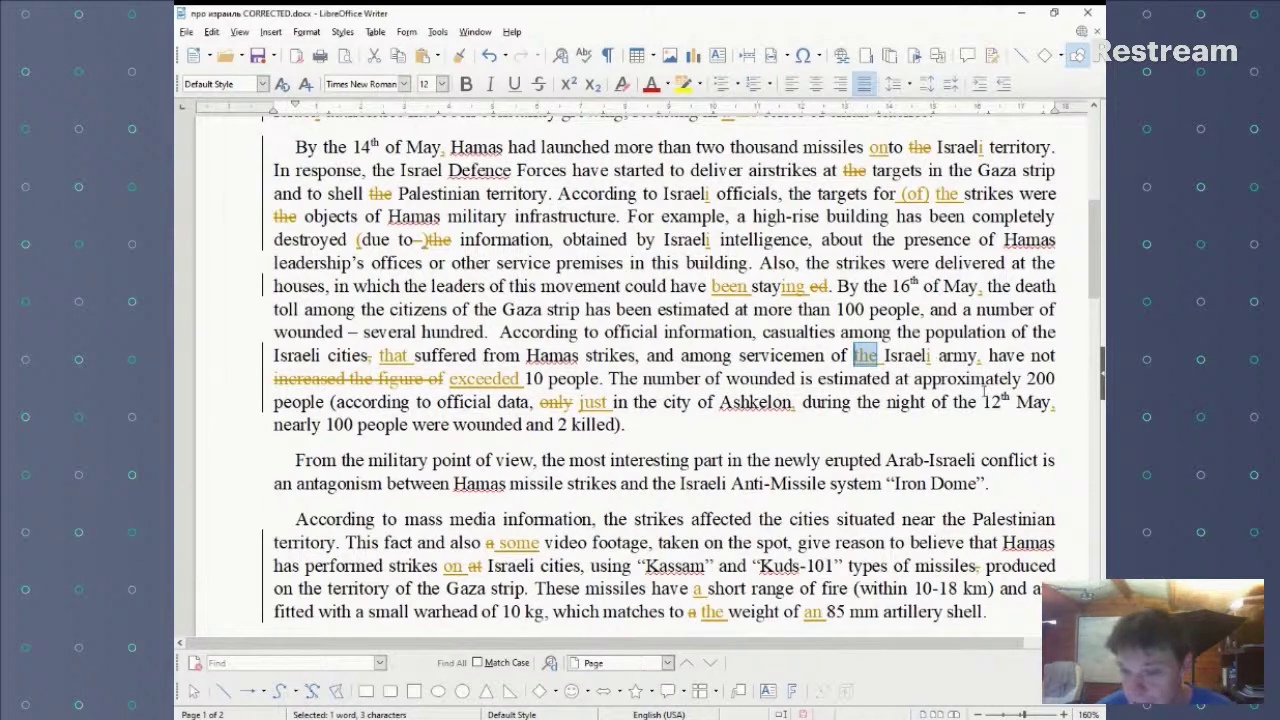
pyautogui.click(980, 355)
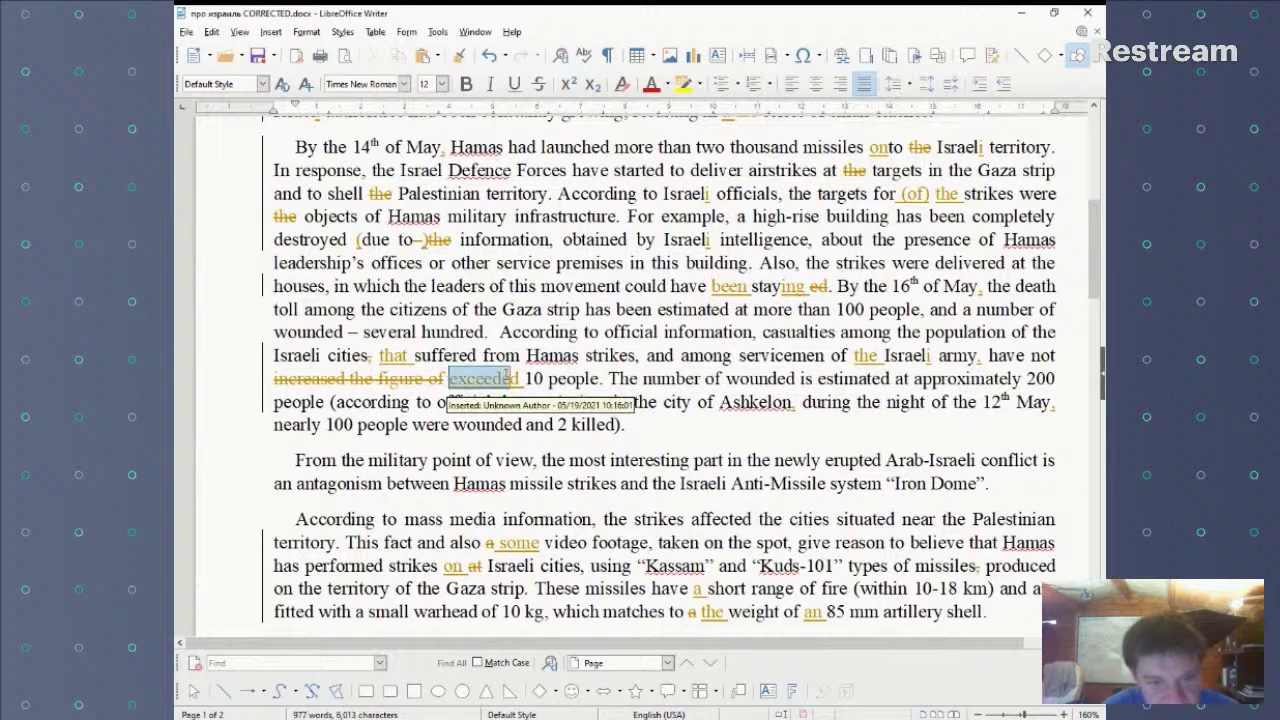
pyautogui.moveTo(274, 378); pyautogui.dragTo(444, 379)
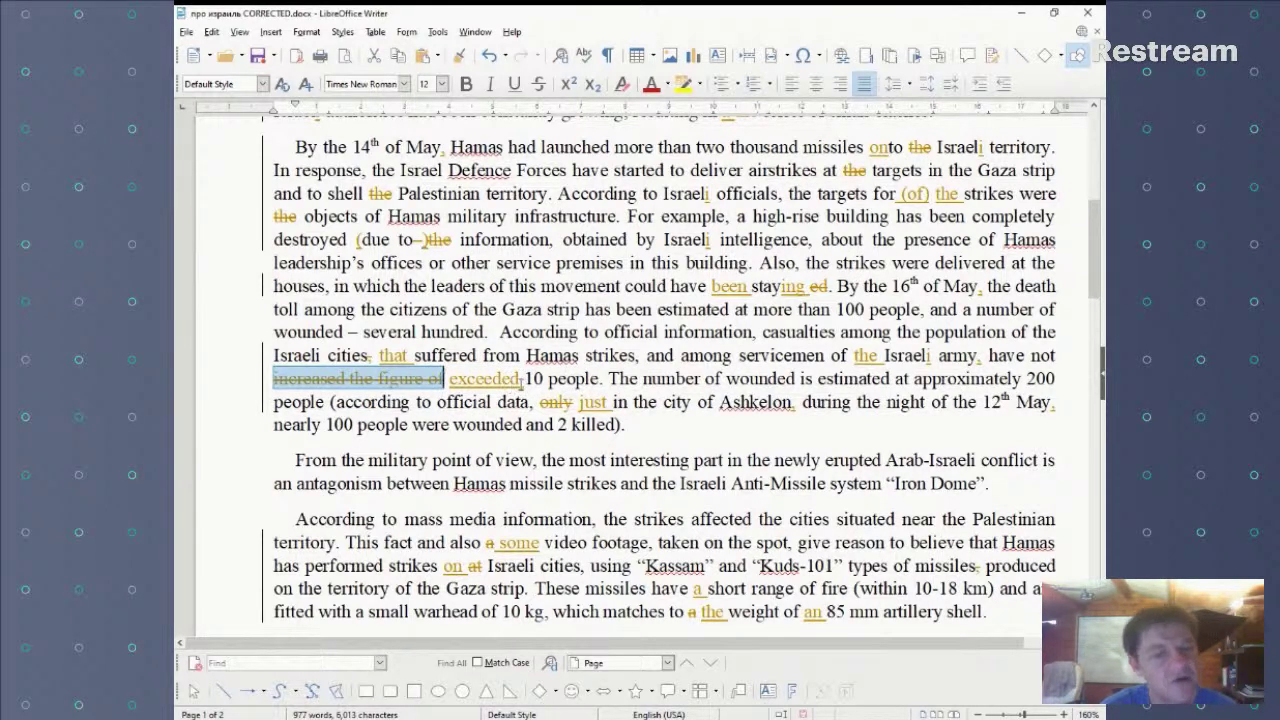
pyautogui.moveTo(521, 379); pyautogui.dragTo(457, 380)
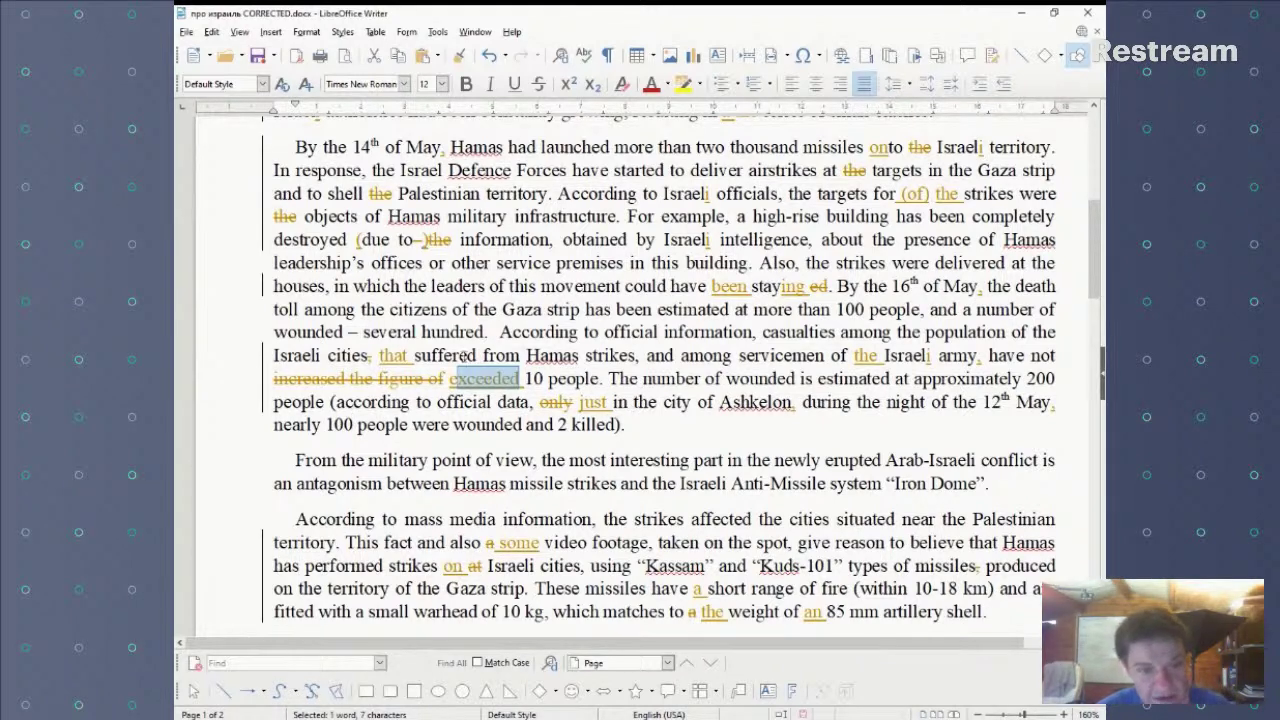
pyautogui.click(493, 332)
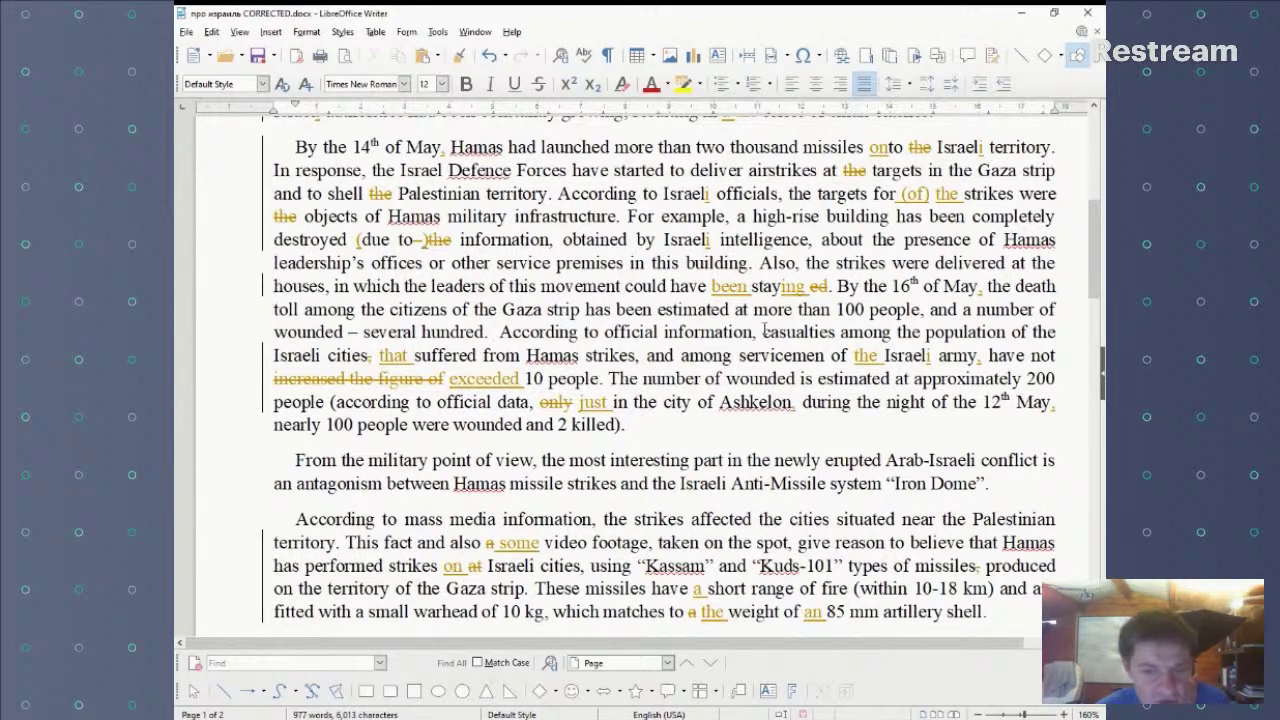
pyautogui.moveTo(762, 331); pyautogui.dragTo(838, 331)
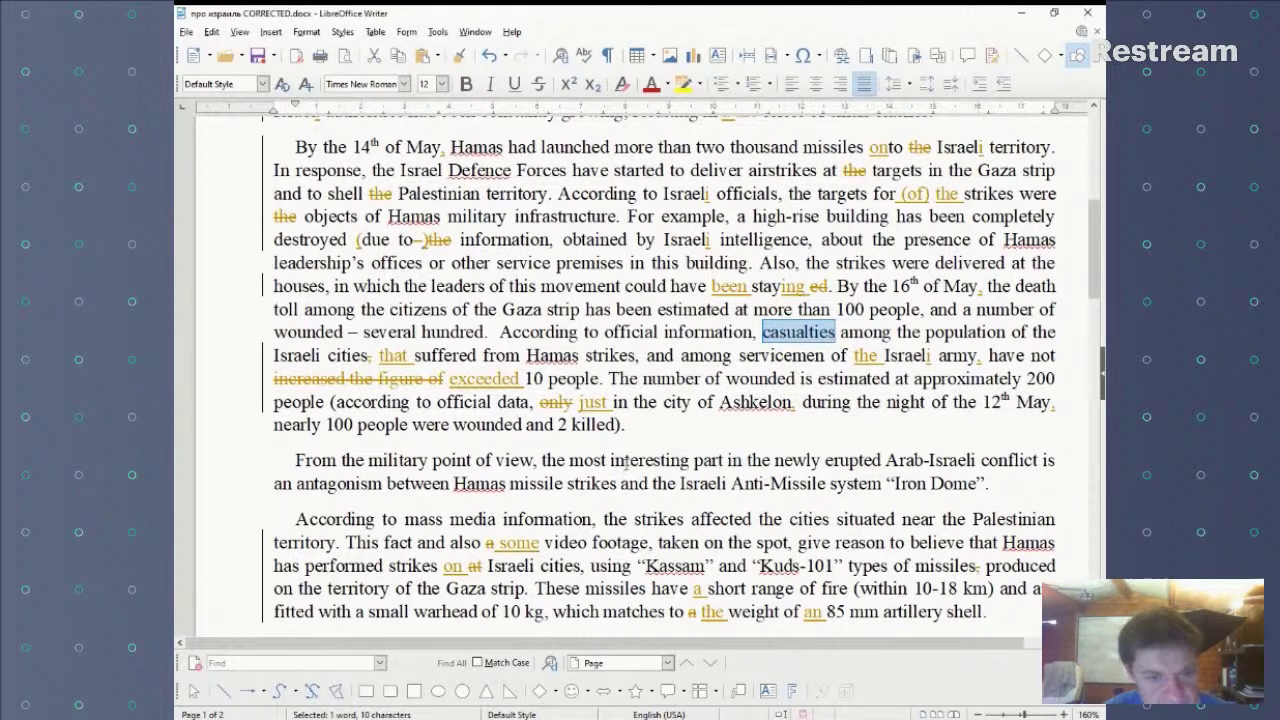
pyautogui.scroll(-2, 628, 462)
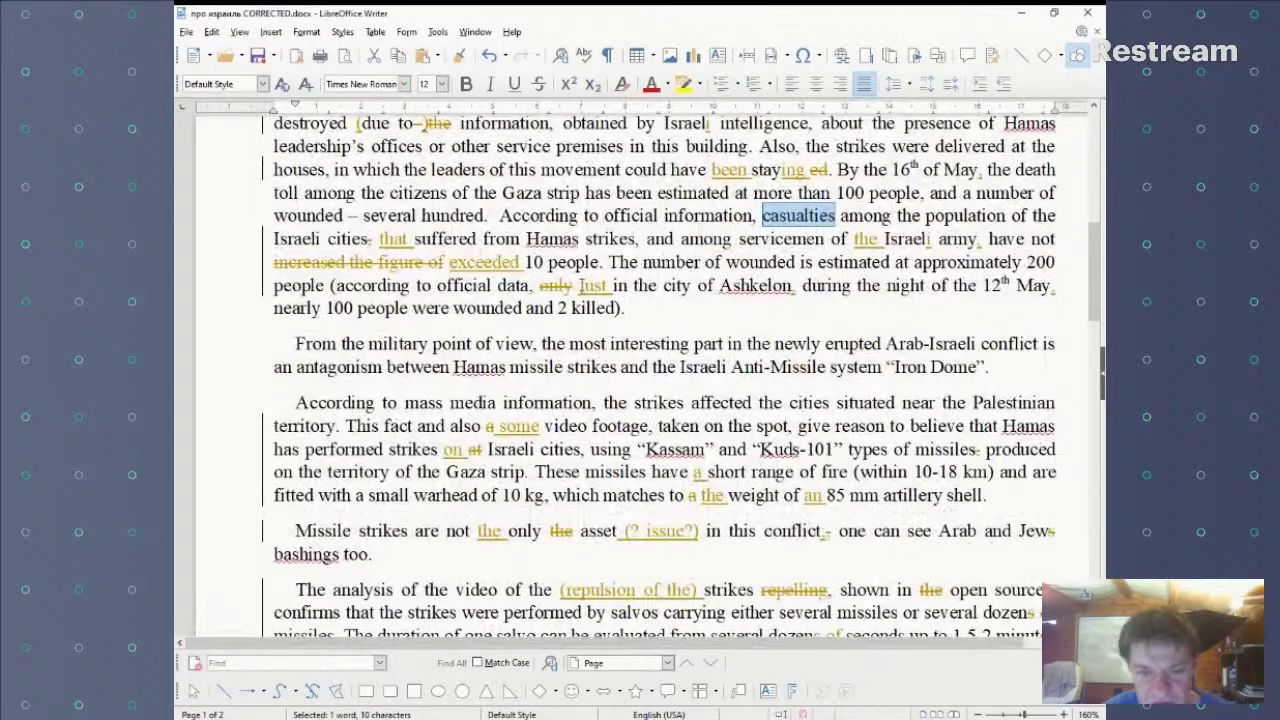
pyautogui.moveTo(579, 285); pyautogui.dragTo(588, 285)
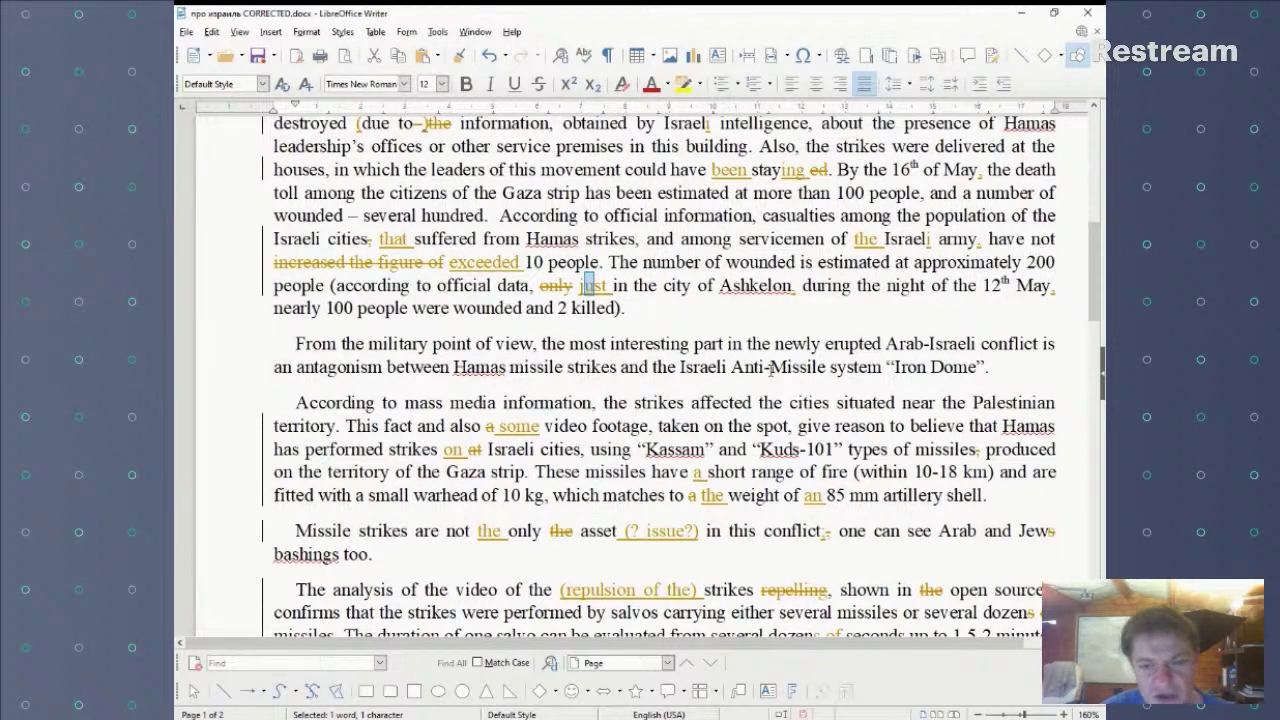
# - Delete the article "the" before "Palestinian territory" in the paragraph beginning "According to mass media information"
pyautogui.scroll(-1, 770, 367)
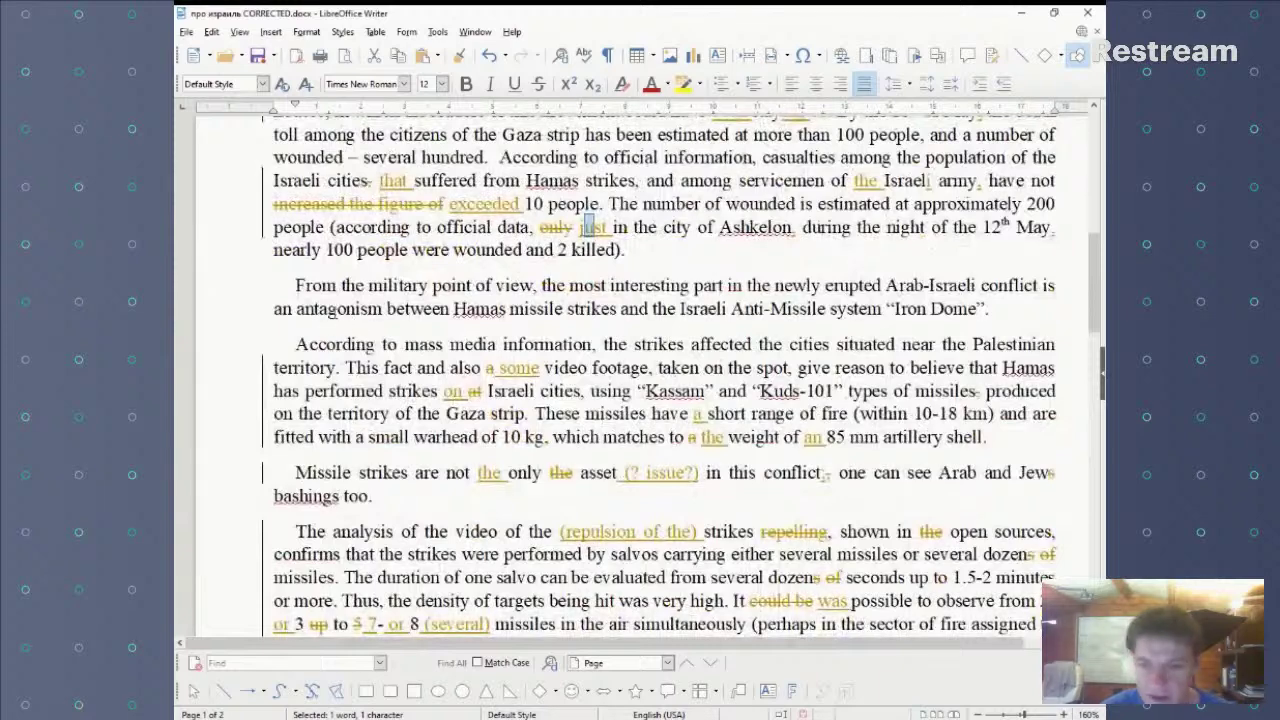
pyautogui.scroll(-1, 770, 367)
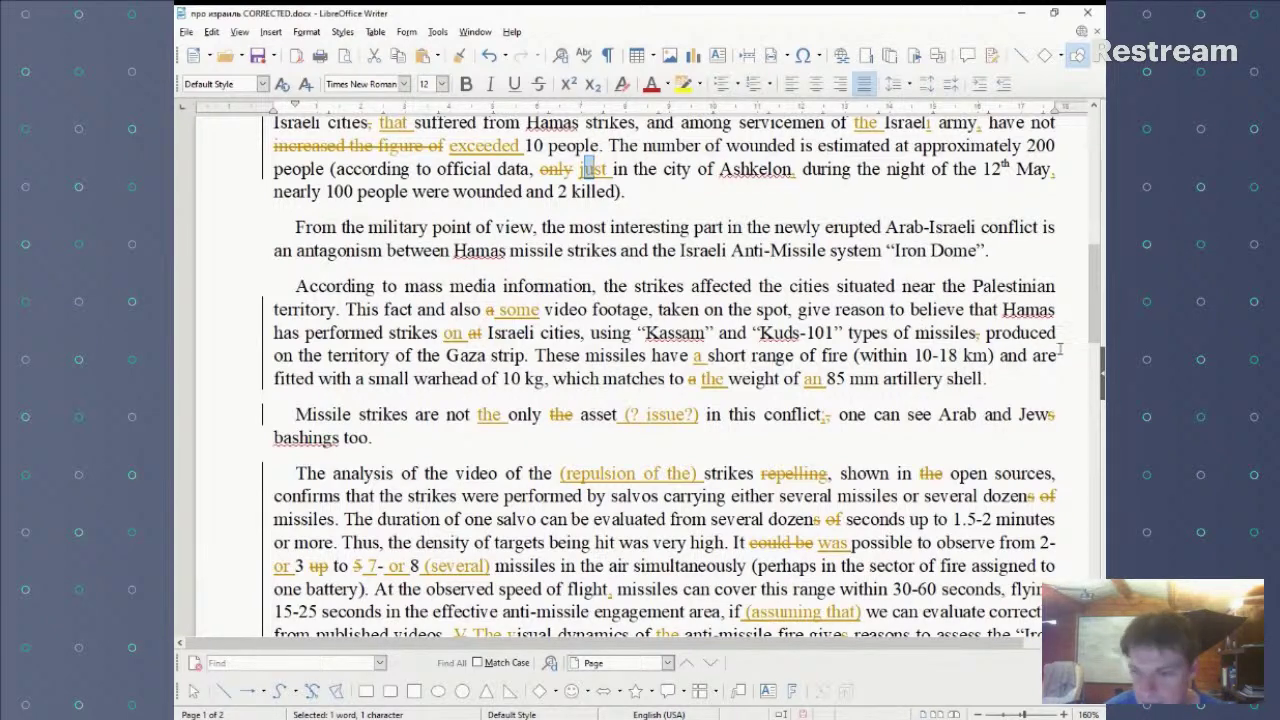
pyautogui.click(966, 286)
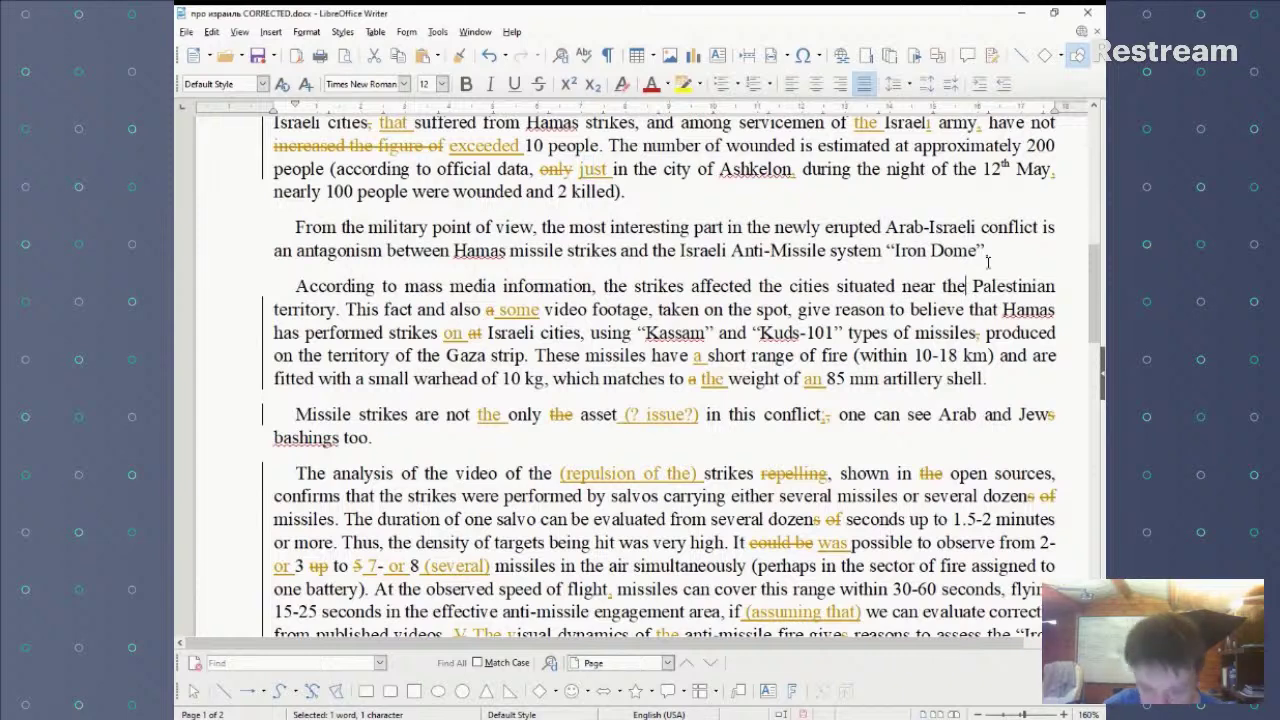
pyautogui.press('BackSpace')
pyautogui.press('BackSpace')
pyautogui.press('BackSpace')
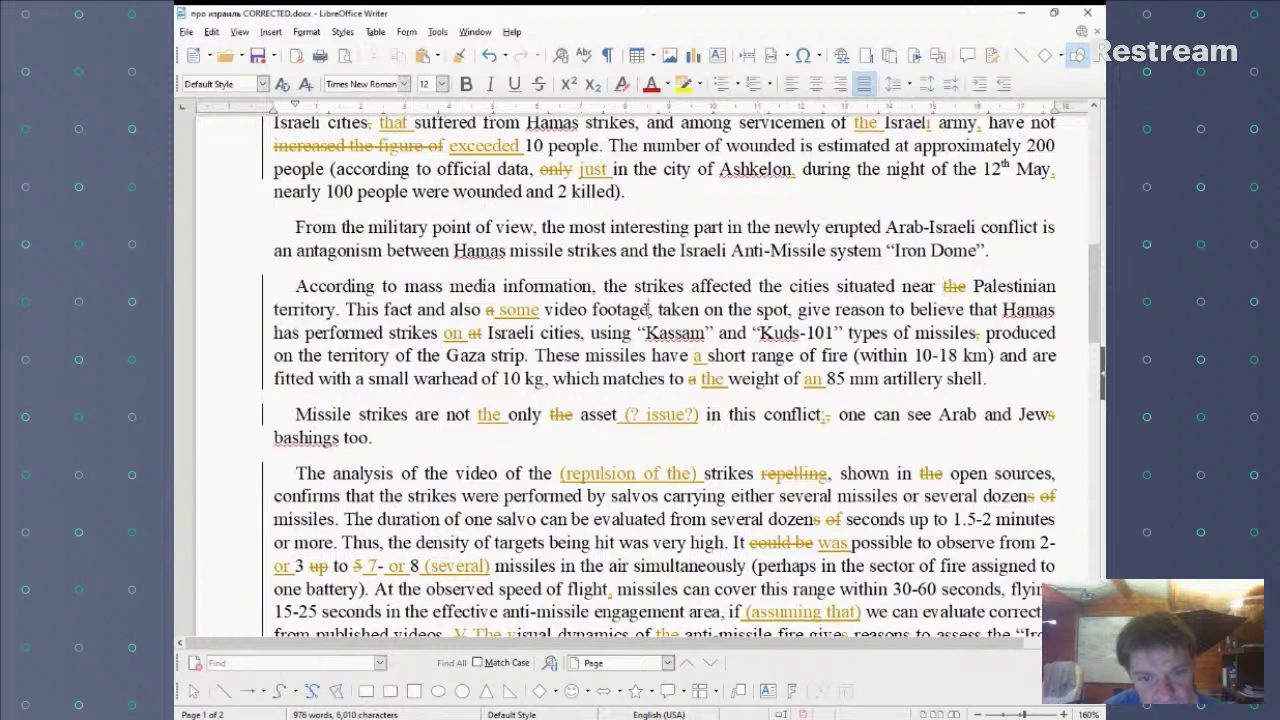
# - Review the wording "footage", "on", "a short range of fire" and "the weight of an 85 mm artillery shell" in the mass media paragraph
pyautogui.moveTo(648, 311); pyautogui.dragTo(591, 310)
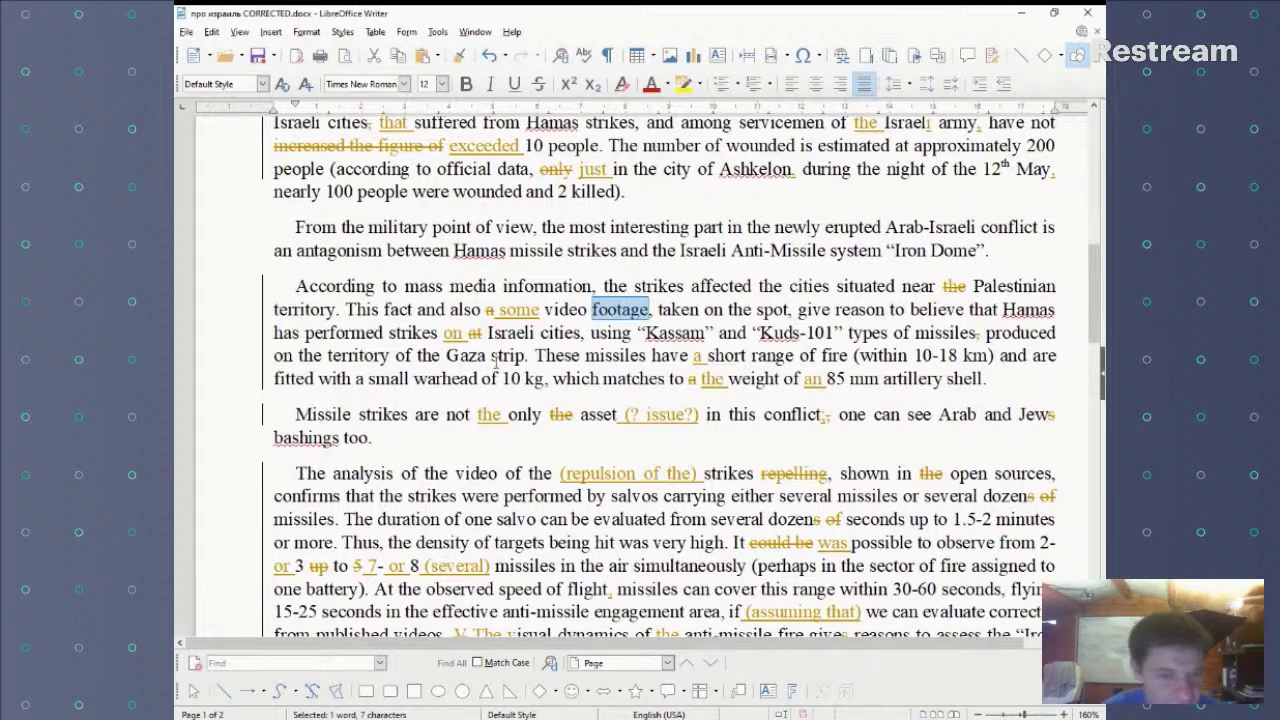
pyautogui.click(457, 333)
pyautogui.doubleClick(452, 333)
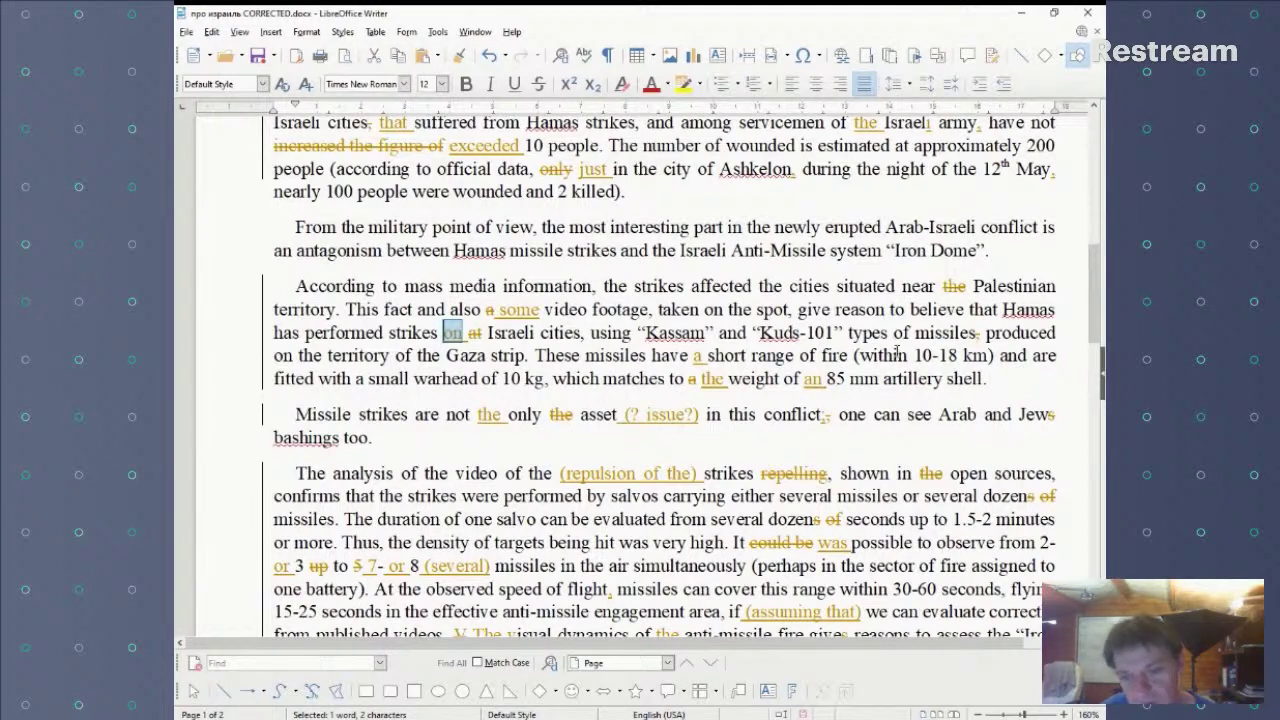
pyautogui.moveTo(693, 355); pyautogui.dragTo(846, 356)
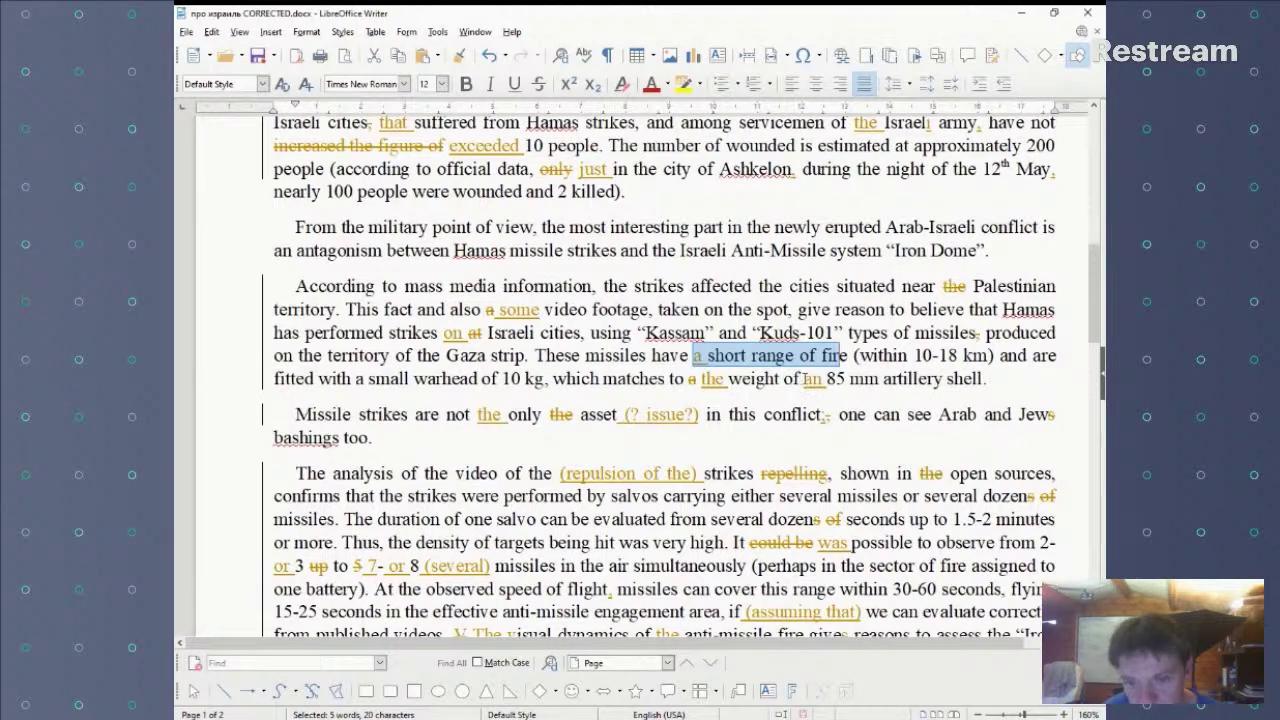
pyautogui.moveTo(802, 378); pyautogui.dragTo(982, 378)
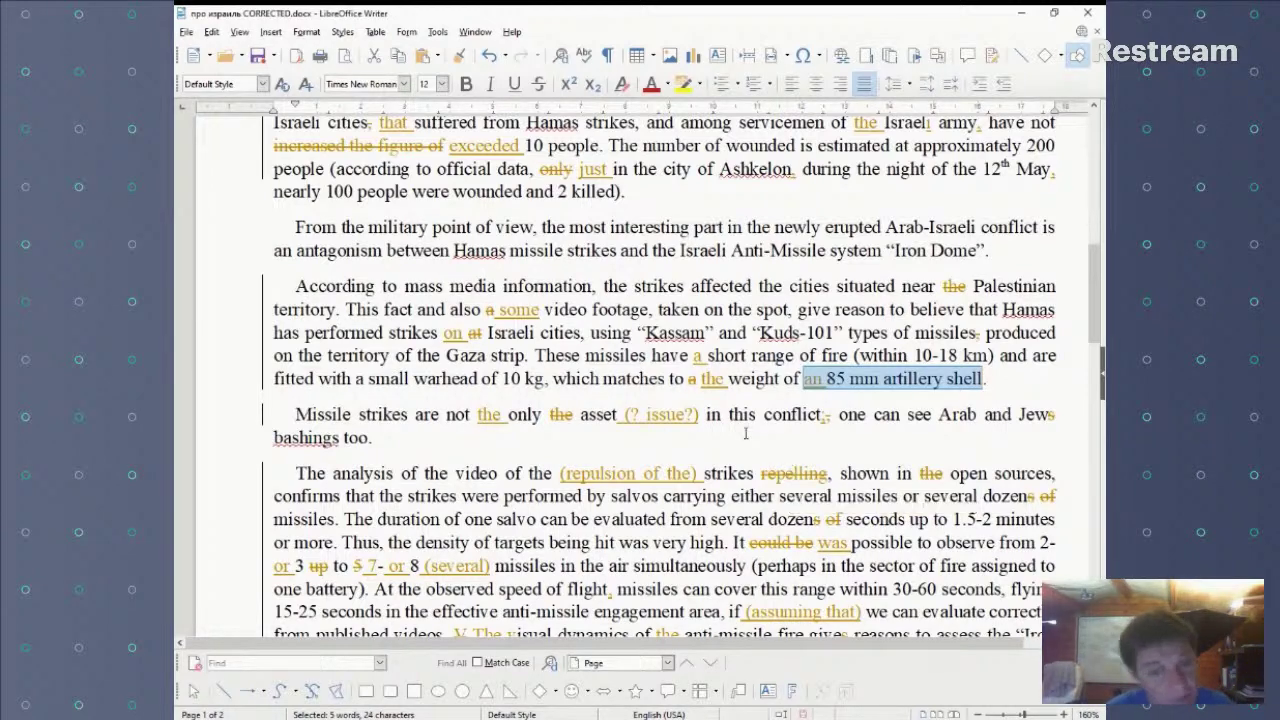
pyautogui.moveTo(728, 378); pyautogui.dragTo(780, 378)
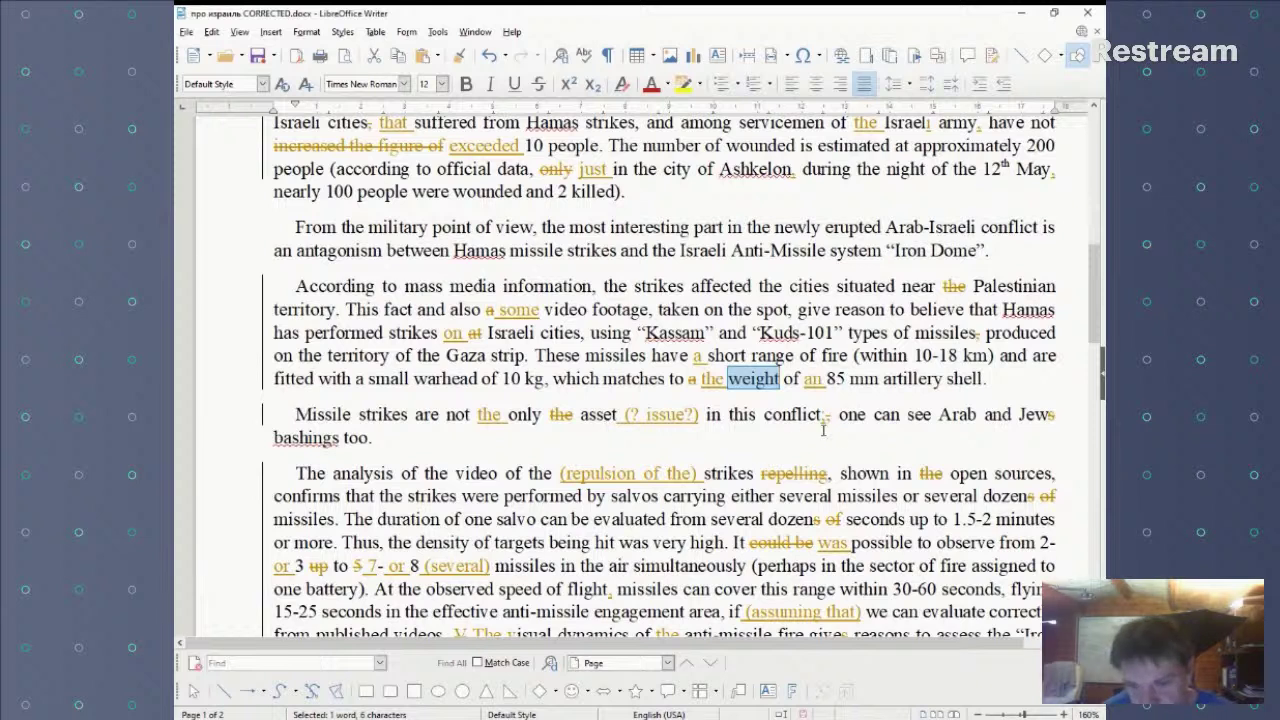
# - Examine the "Missile strikes are not the only asset" sentence, checking "asset" against "issue", the punctuation after "conflict" and "one can see"
pyautogui.moveTo(624, 418); pyautogui.dragTo(700, 420)
pyautogui.click(603, 418)
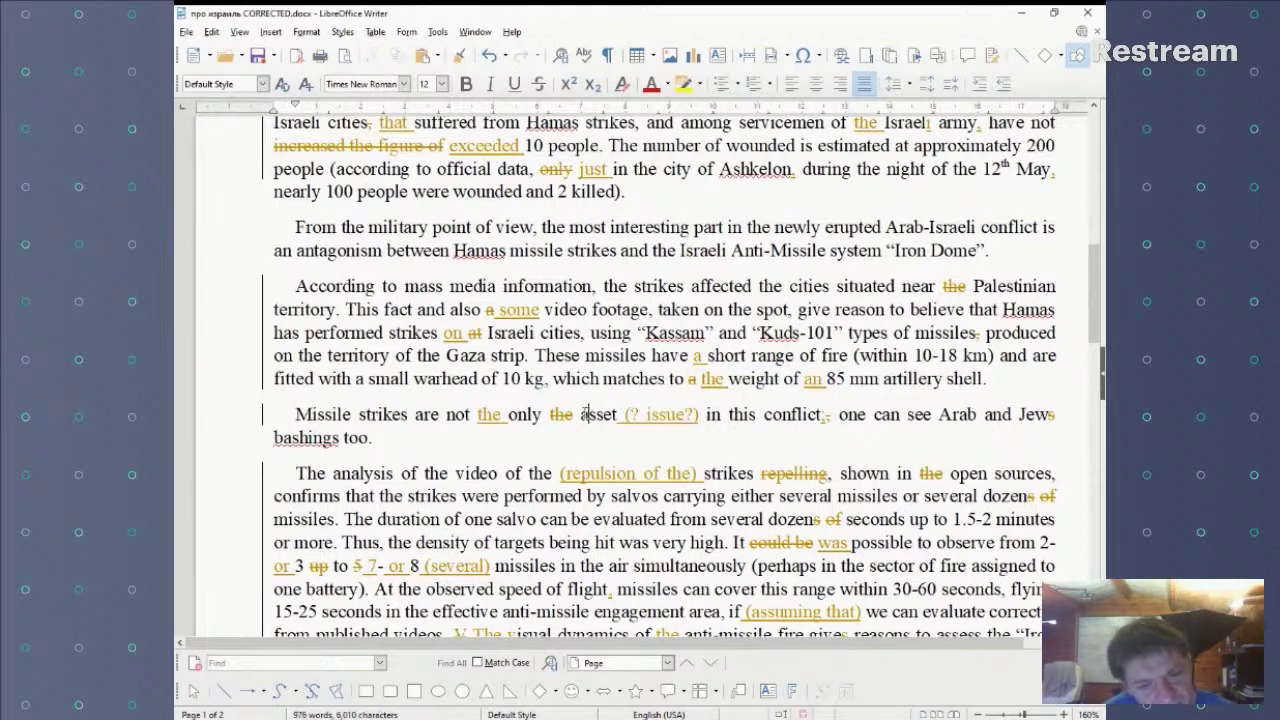
pyautogui.moveTo(581, 418); pyautogui.dragTo(617, 418)
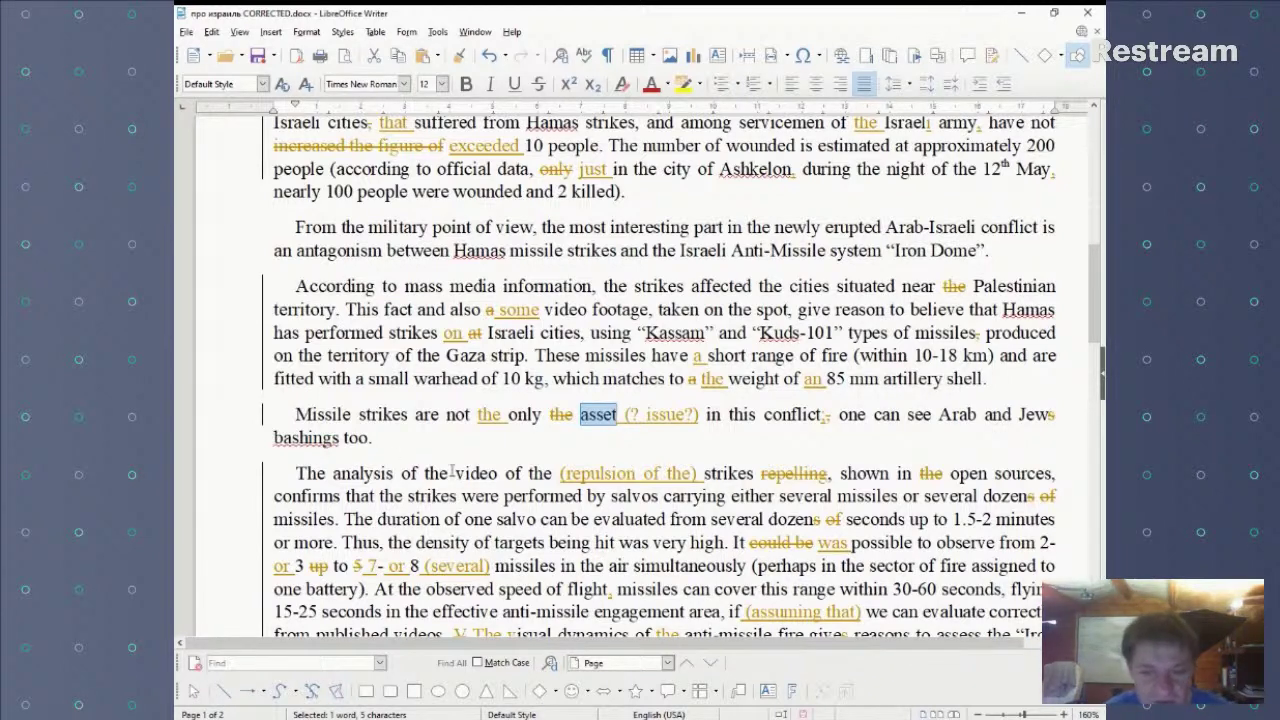
pyautogui.doubleClick(825, 414)
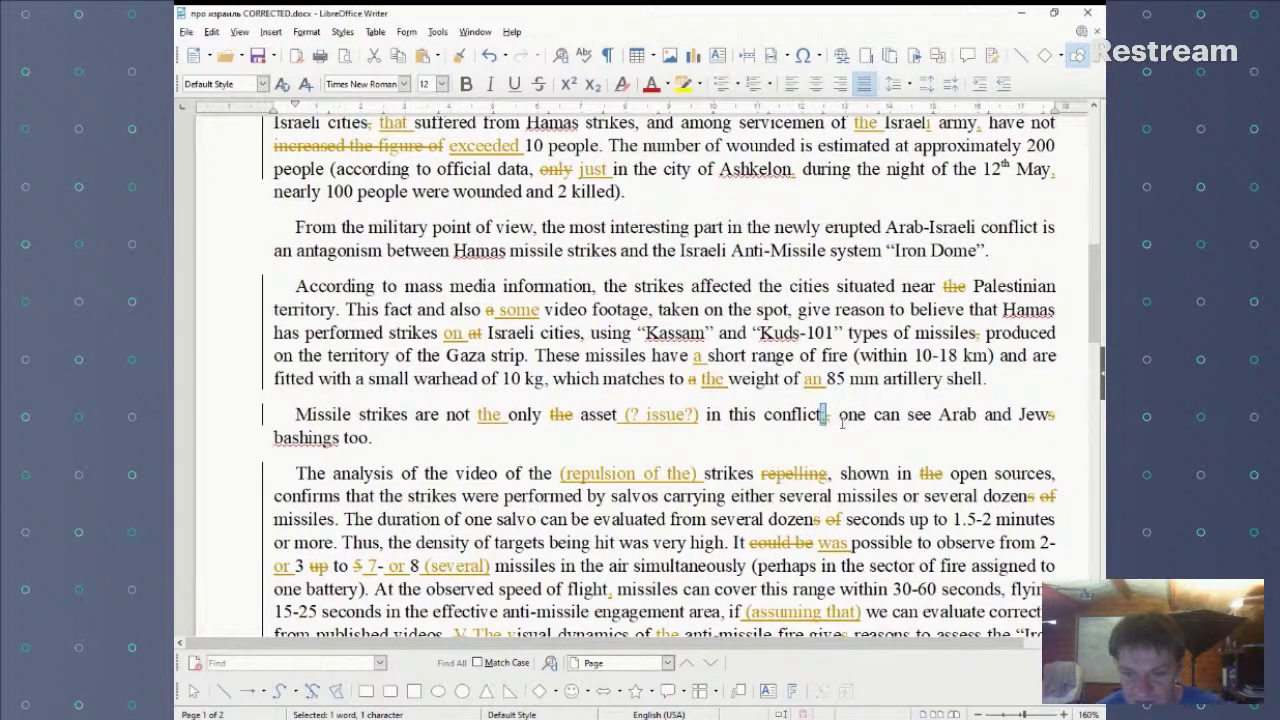
pyautogui.moveTo(840, 424); pyautogui.dragTo(976, 425)
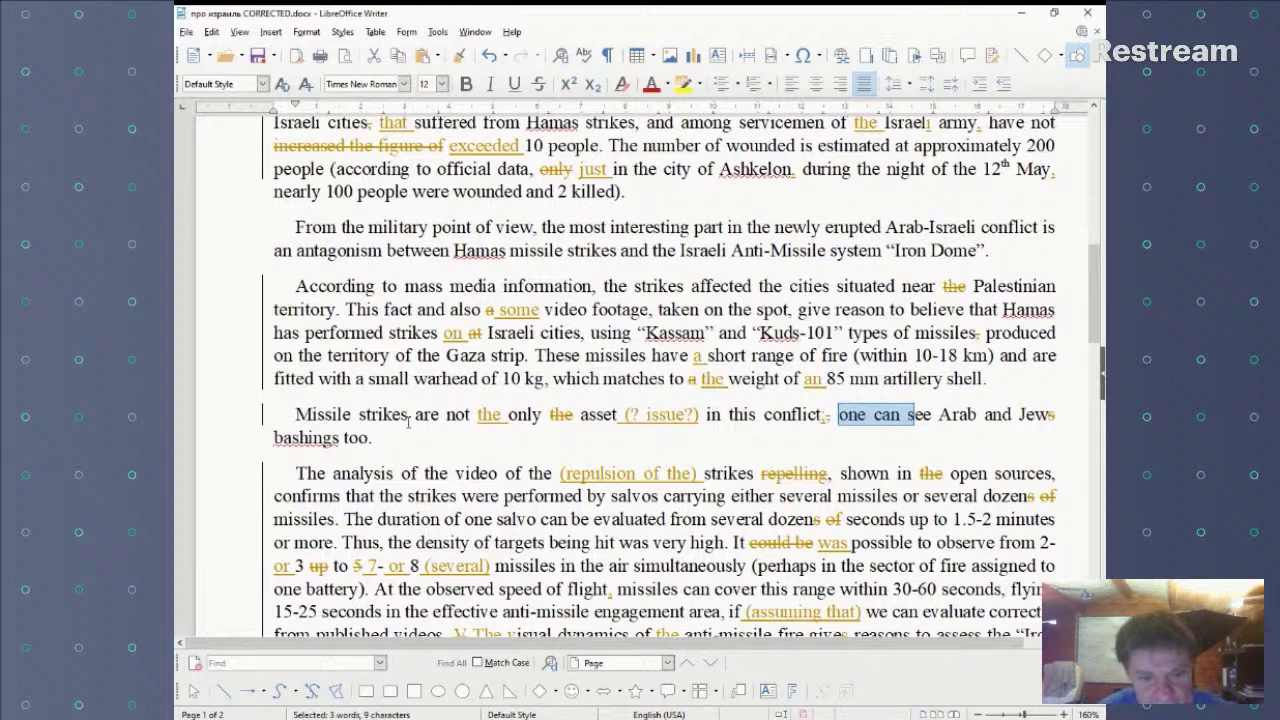
pyautogui.doubleClick(598, 414)
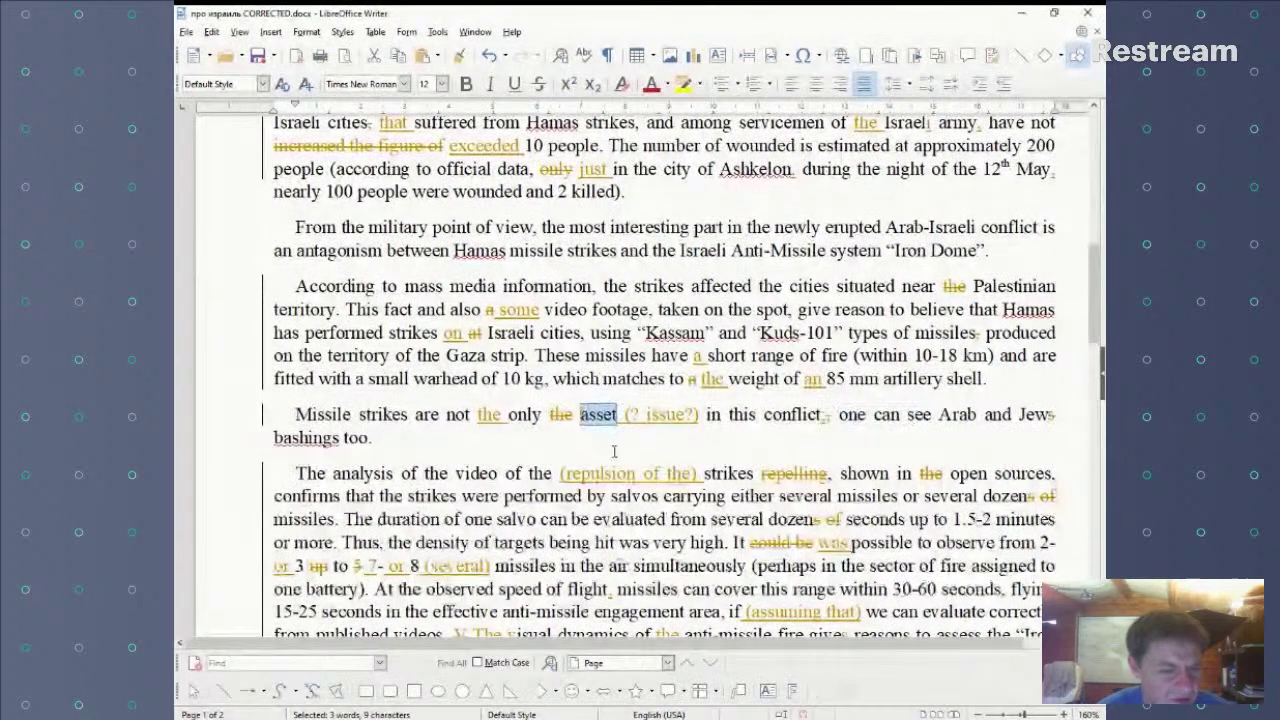
pyautogui.click(604, 718)
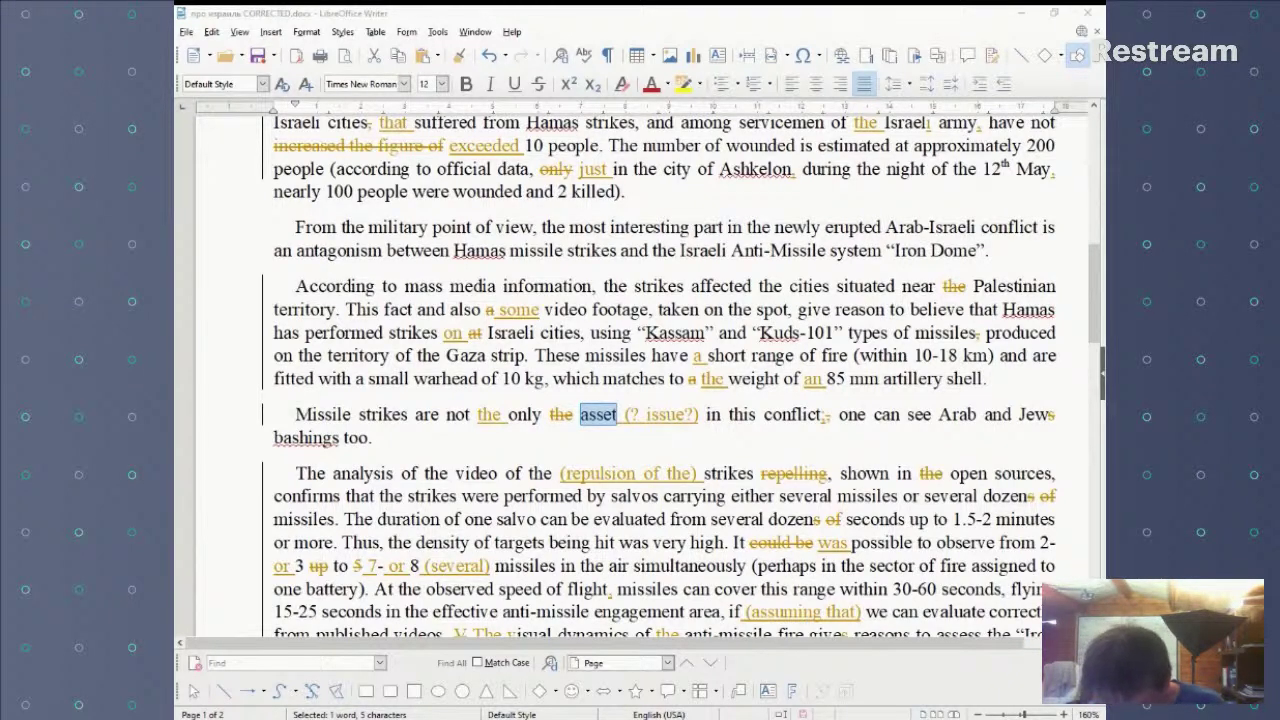
pyautogui.click(600, 718)
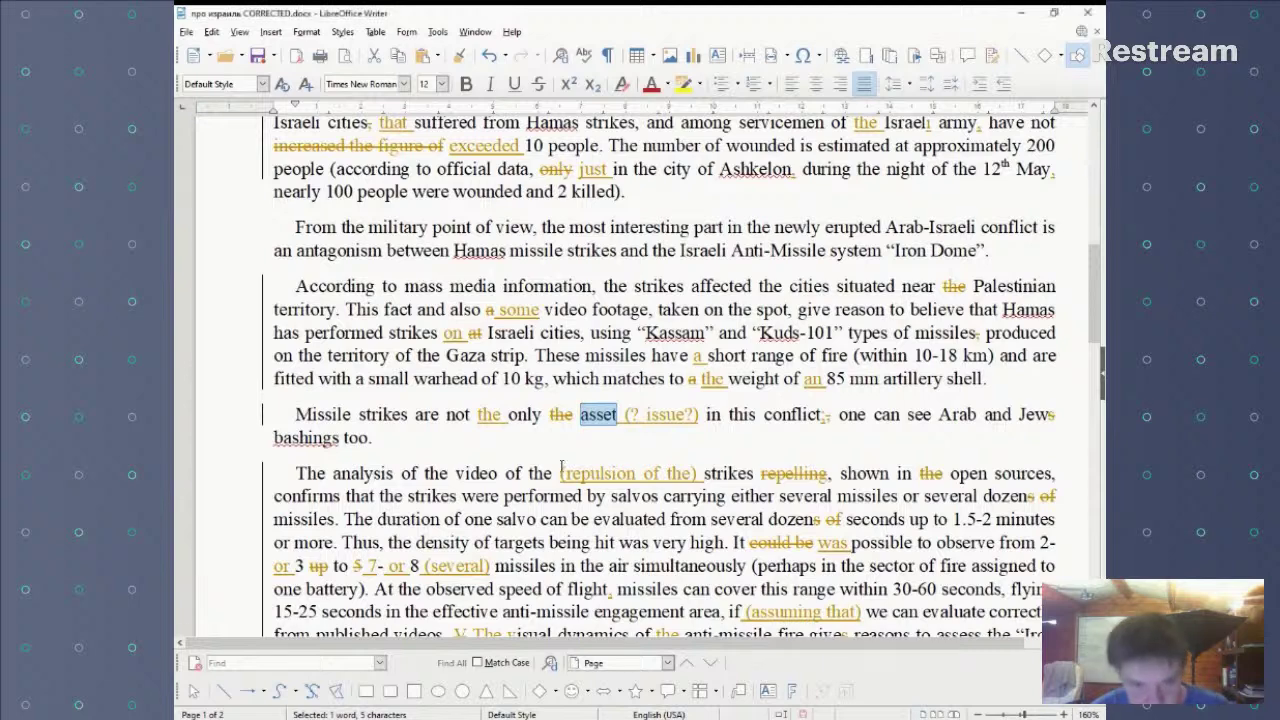
# - Review the corrections in the video analysis paragraph, including "(repulsion of the)", the comma after "flight" and "(assuming that)"
pyautogui.scroll(-2, 873, 440)
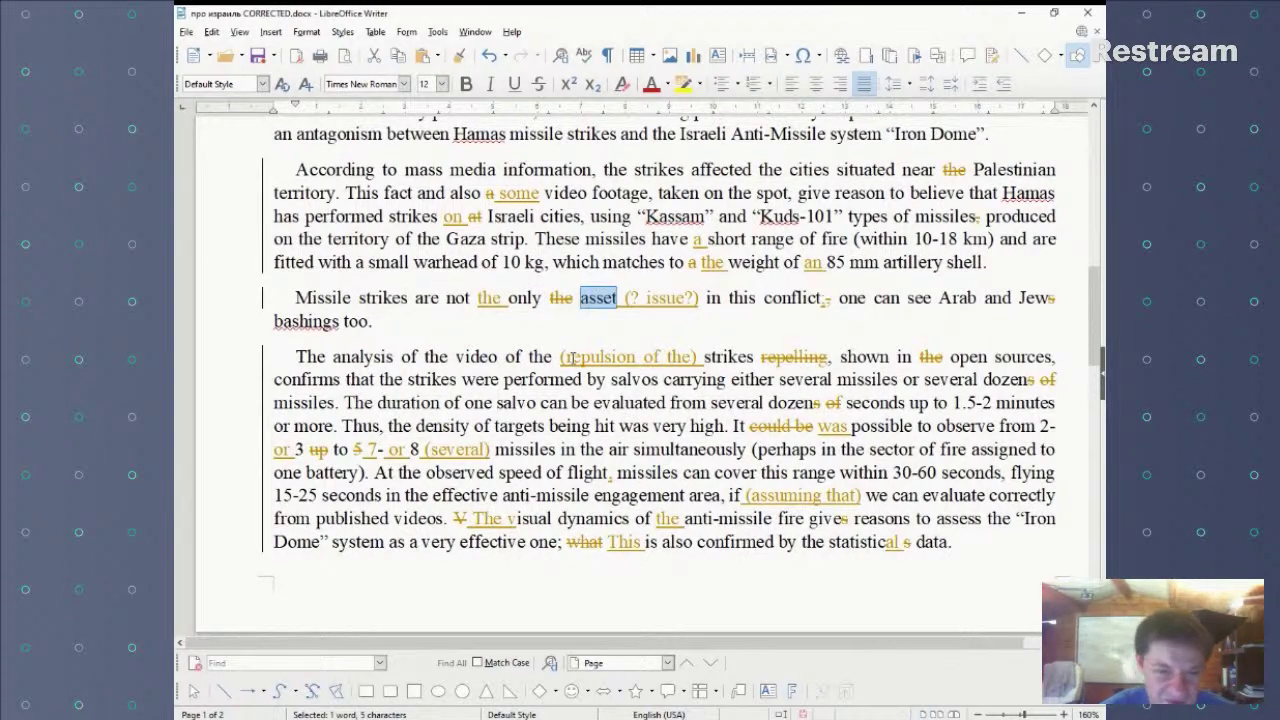
pyautogui.moveTo(636, 357); pyautogui.dragTo(558, 357)
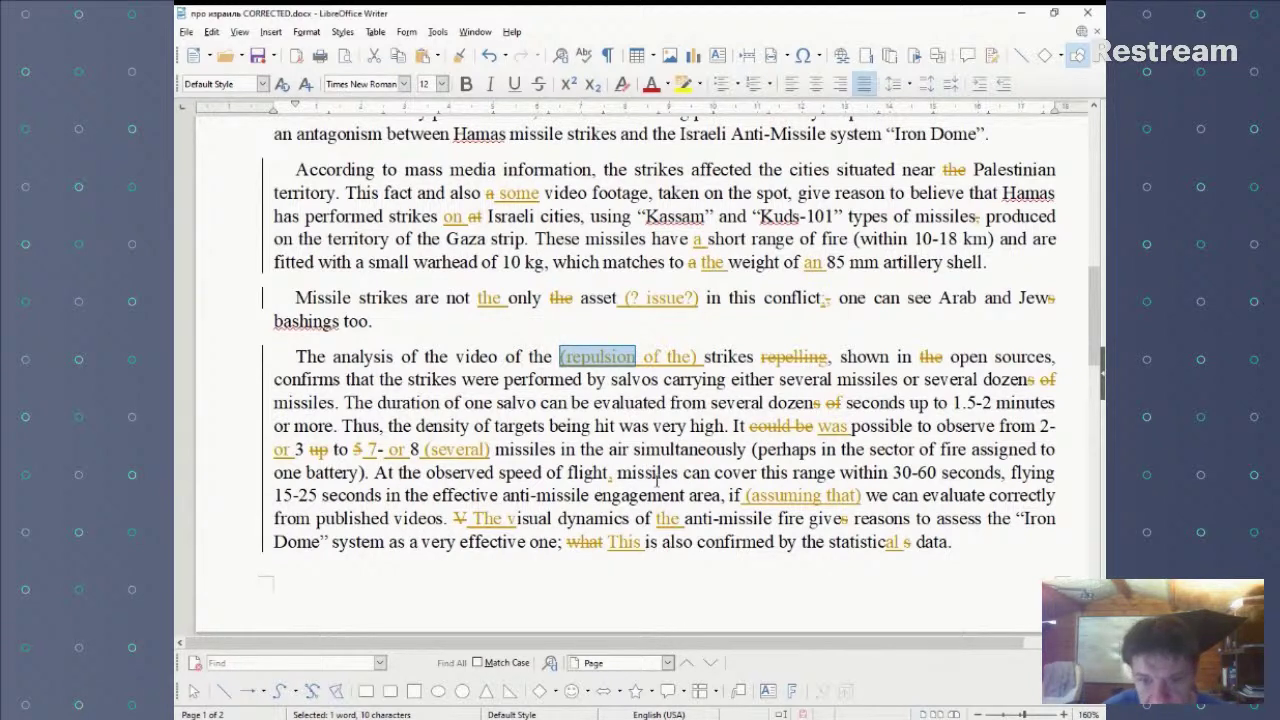
pyautogui.click(611, 476)
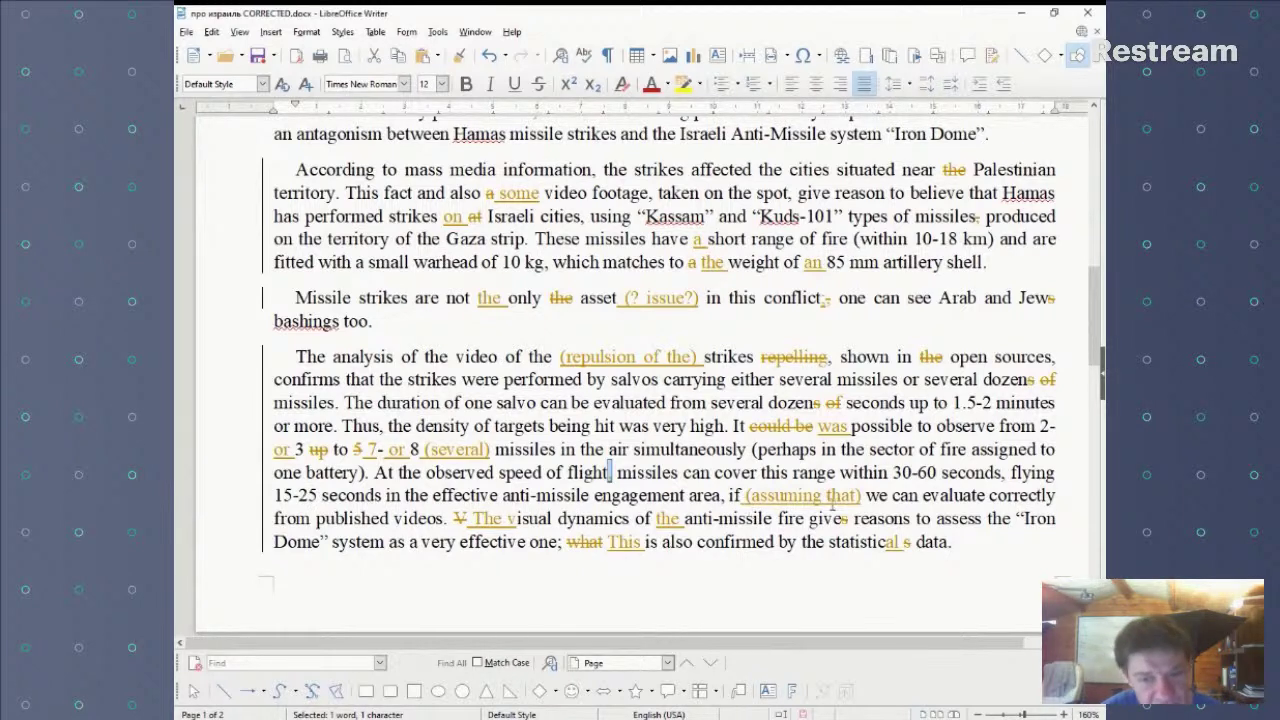
pyautogui.moveTo(748, 495); pyautogui.dragTo(858, 495)
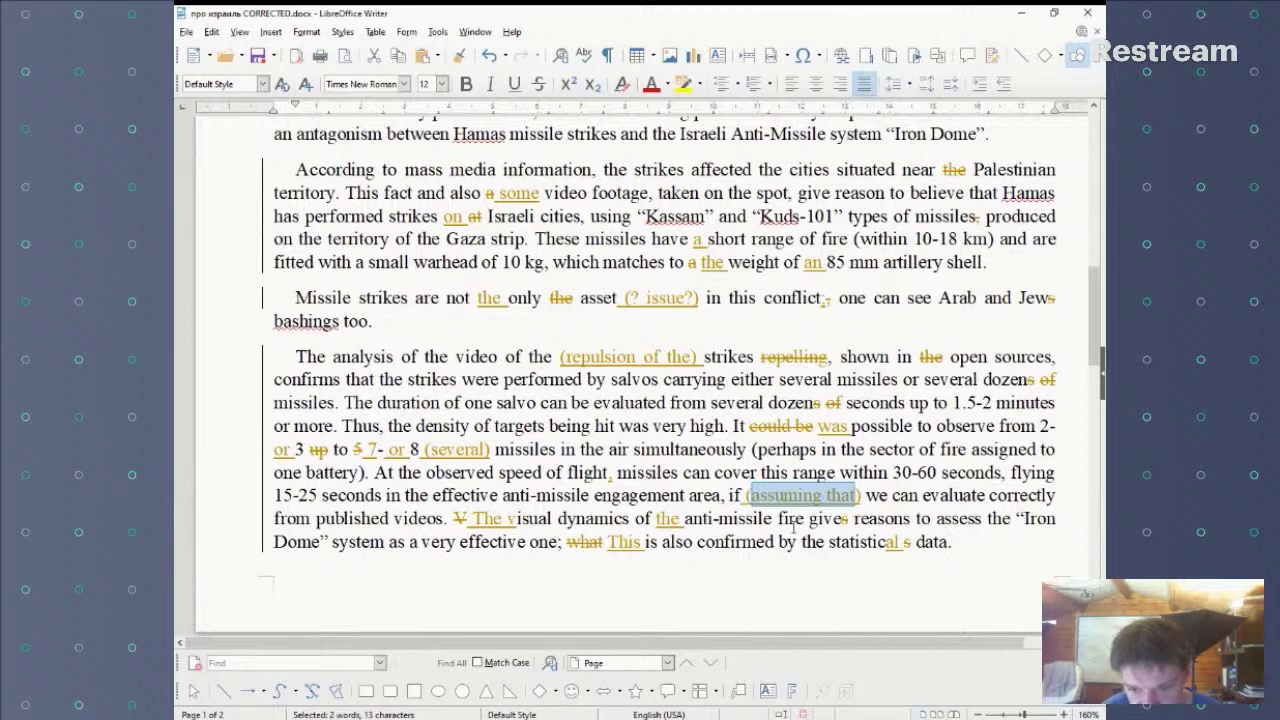
# - Review the end of the video analysis paragraph, checking "give" against "gives" and "This" as the replacement for "what"
pyautogui.doubleClick(843, 521)
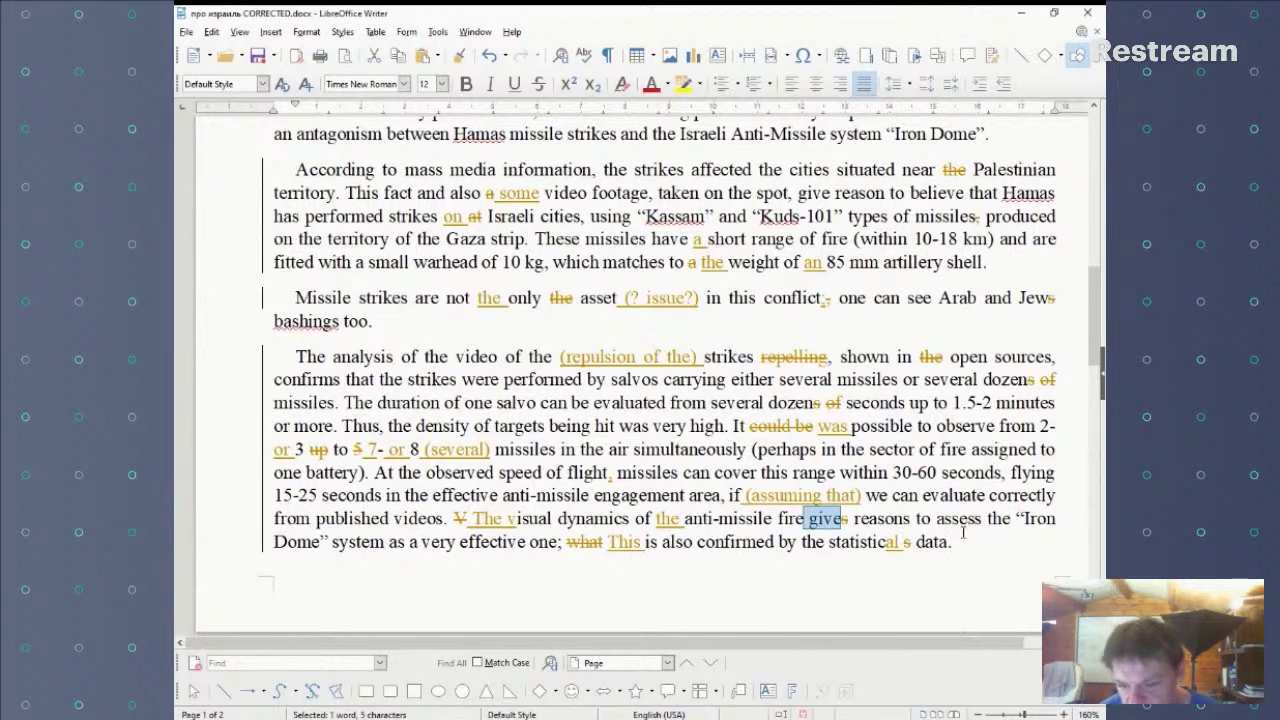
pyautogui.scroll(-1, 900, 540)
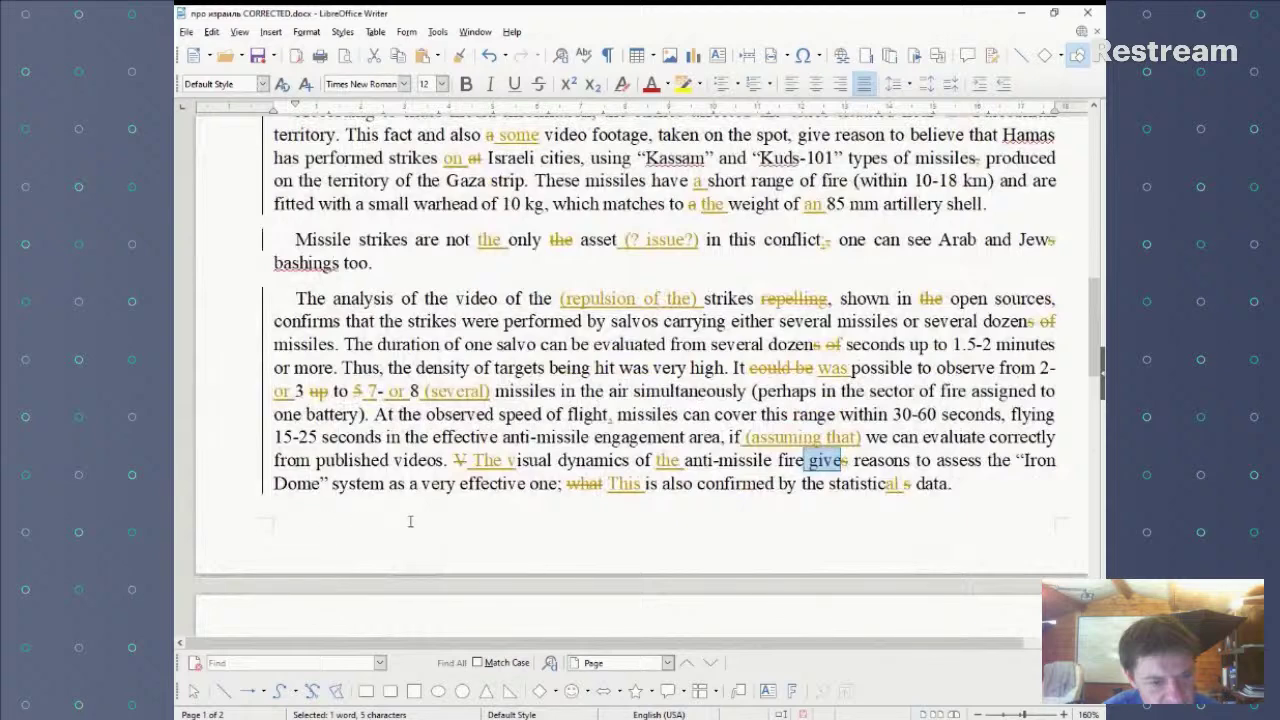
pyautogui.scroll(-1, 410, 521)
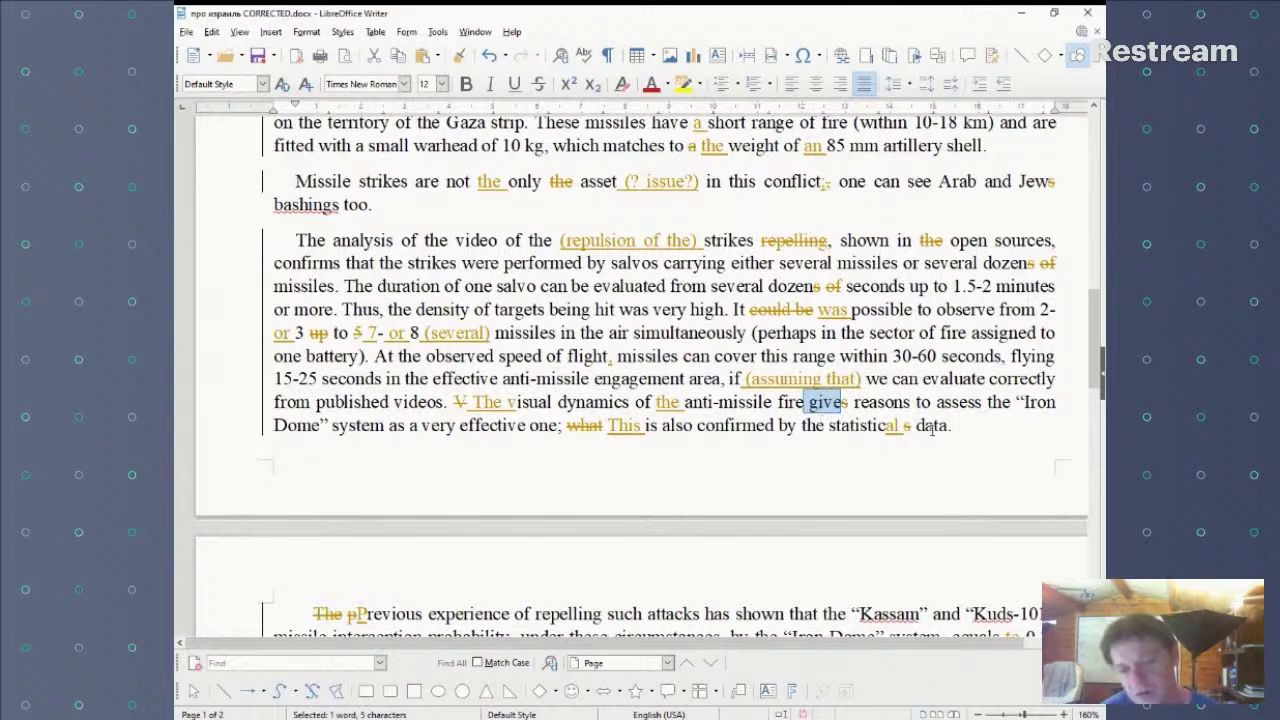
pyautogui.click(641, 425)
pyautogui.moveTo(641, 425); pyautogui.dragTo(606, 426)
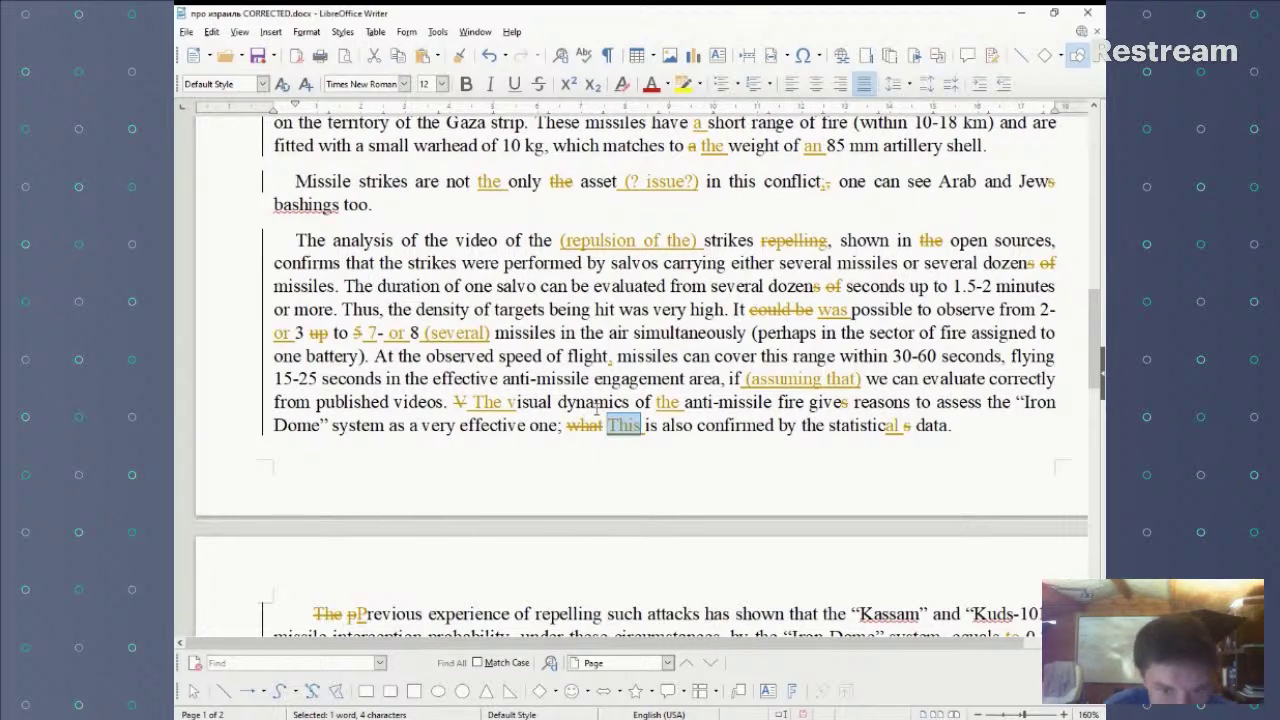
# - Review the corrections in the "Previous experience" paragraph, including both uses of "their", "fairly" against "enough", and the article in "a high probability of"
pyautogui.scroll(-2, 597, 408)
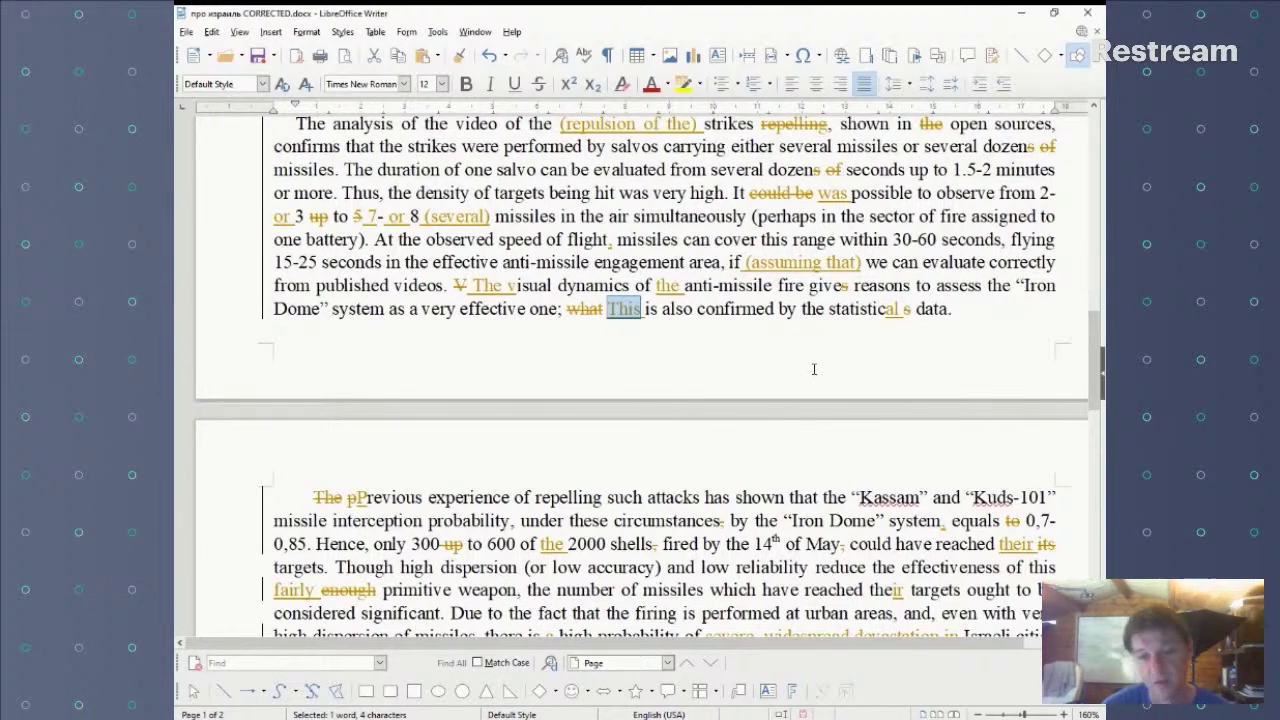
pyautogui.scroll(-4, 656, 281)
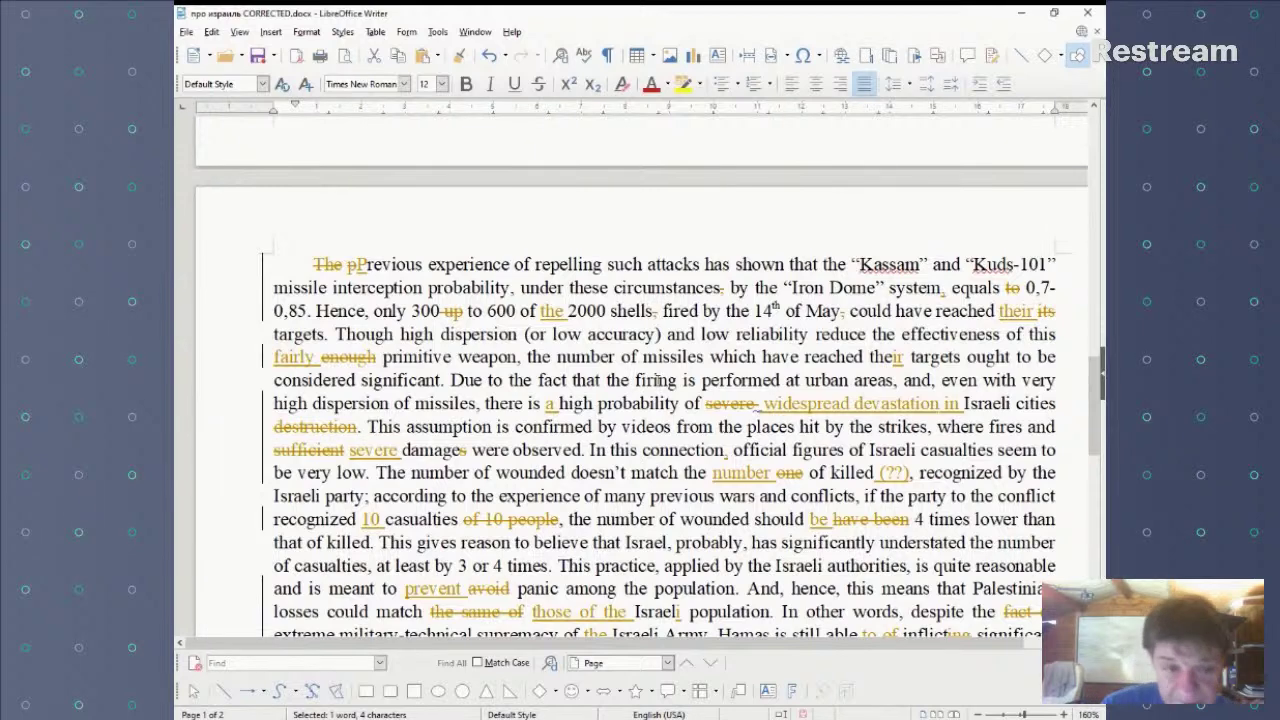
pyautogui.scroll(-2, 547, 349)
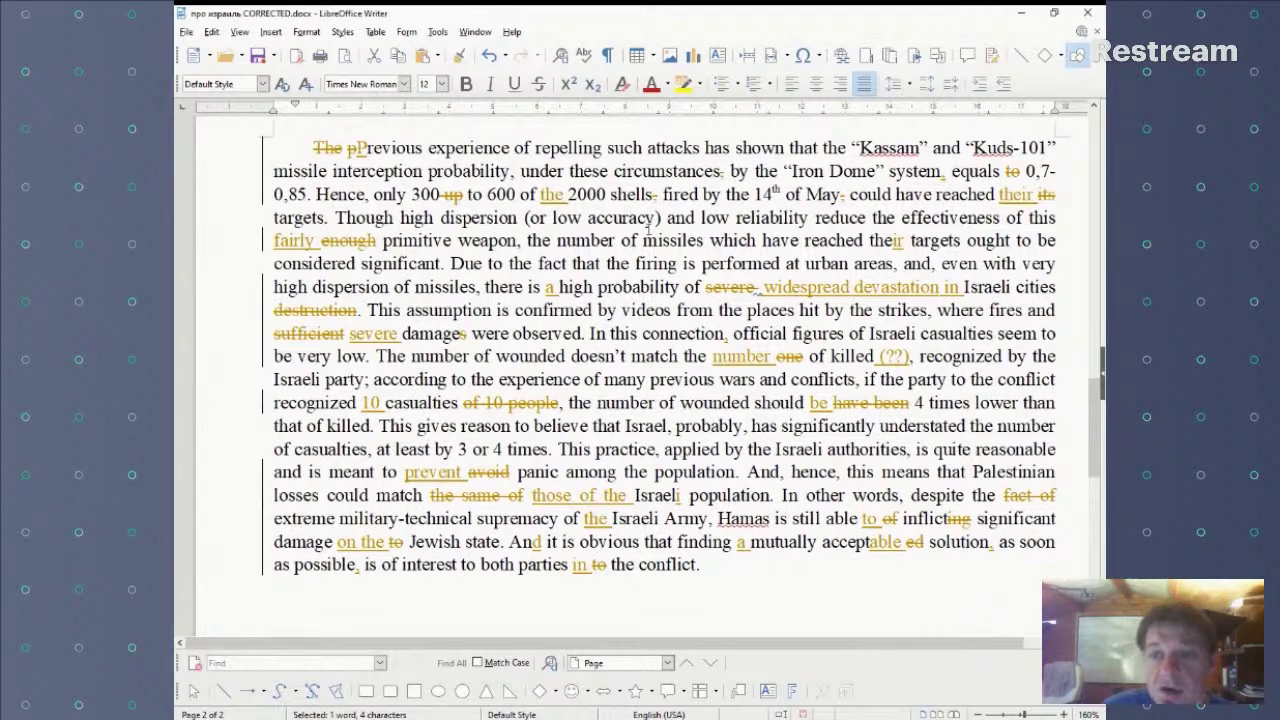
pyautogui.moveTo(1034, 199); pyautogui.dragTo(990, 204)
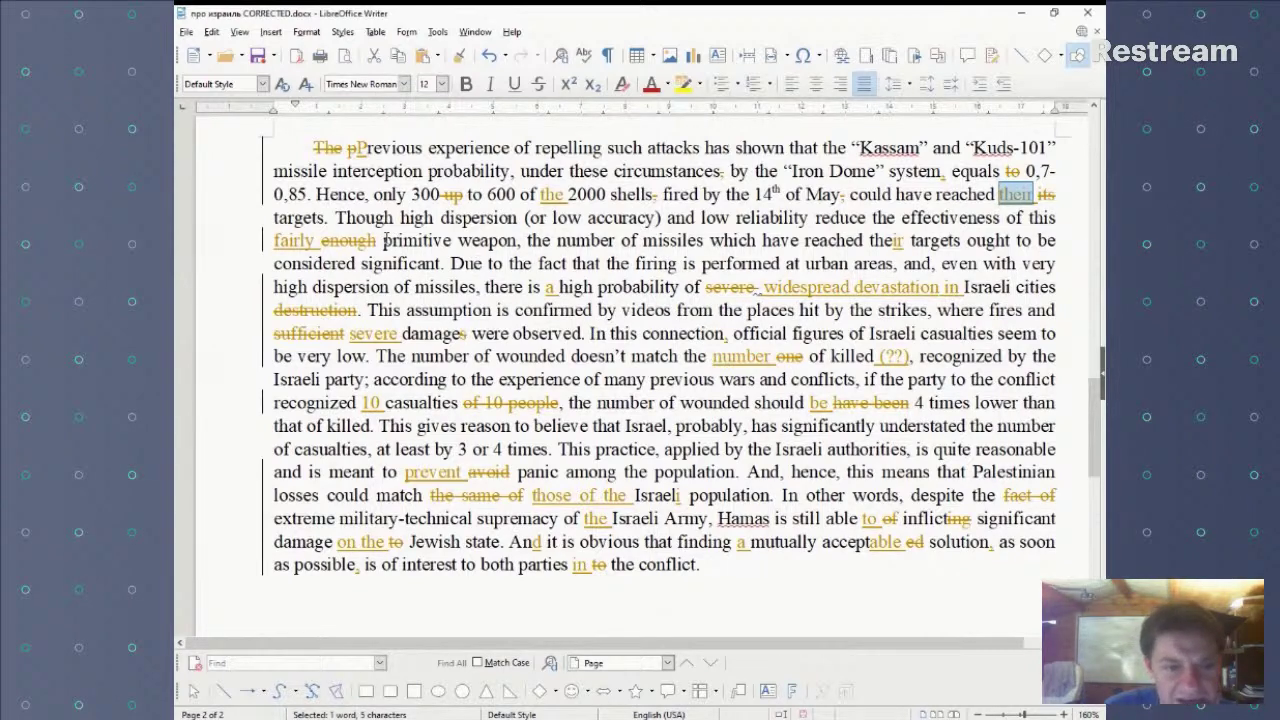
pyautogui.moveTo(377, 240); pyautogui.dragTo(320, 242)
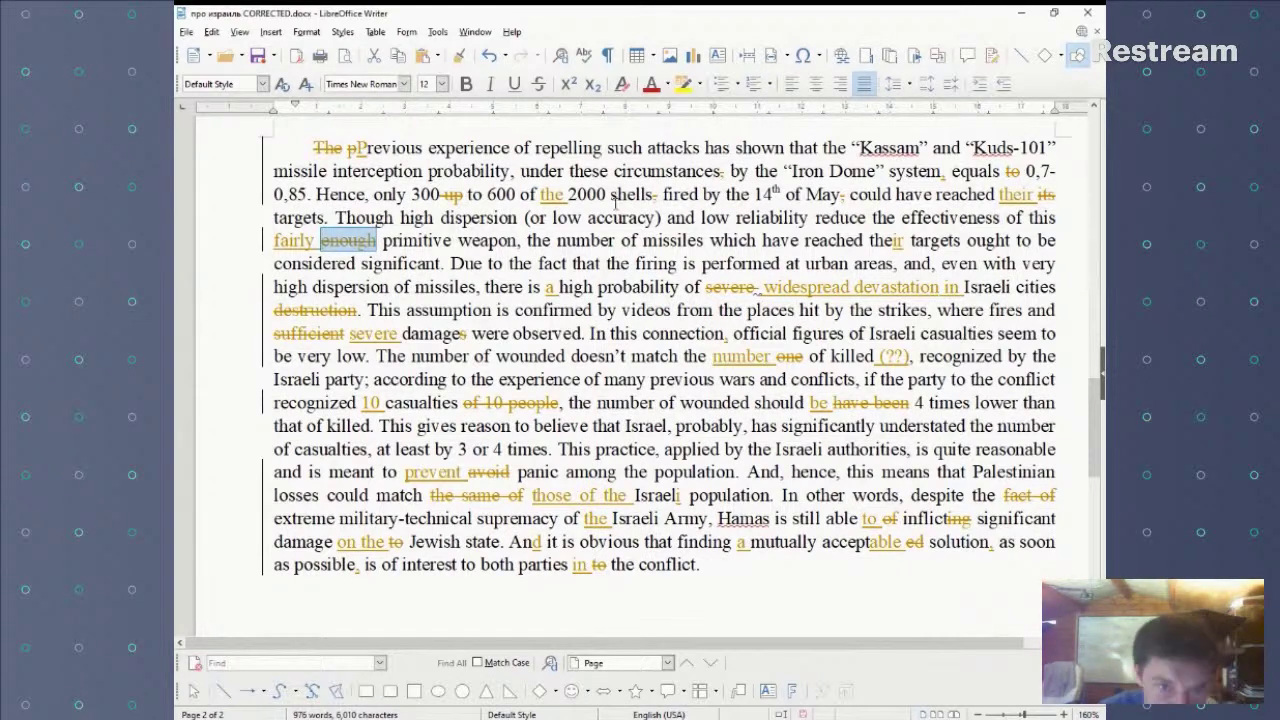
pyautogui.doubleClick(893, 241)
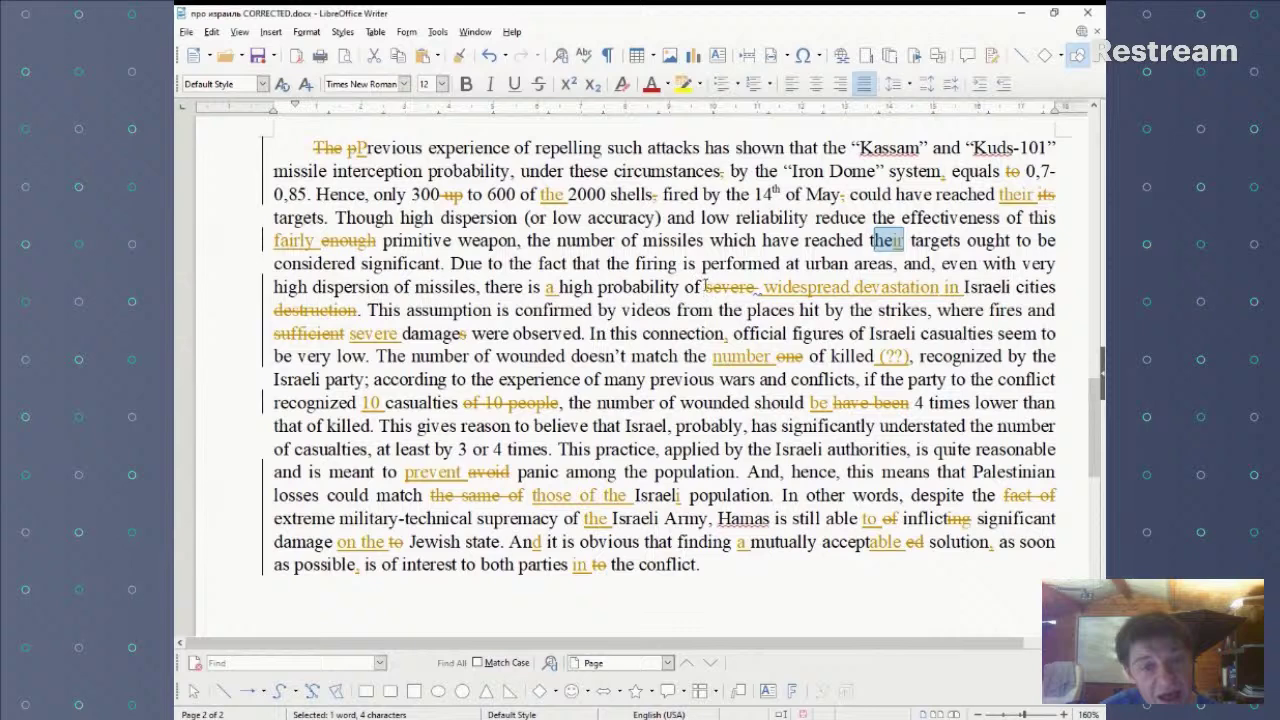
pyautogui.moveTo(544, 287); pyautogui.dragTo(706, 288)
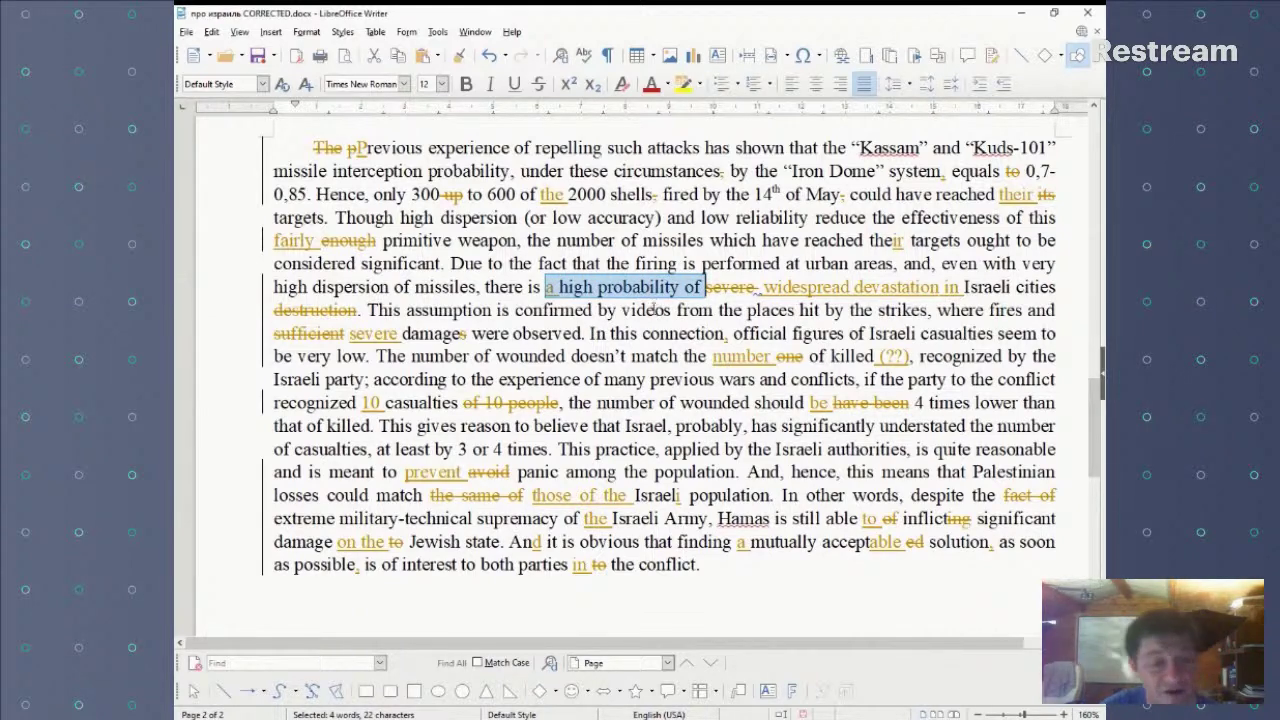
pyautogui.click(554, 287)
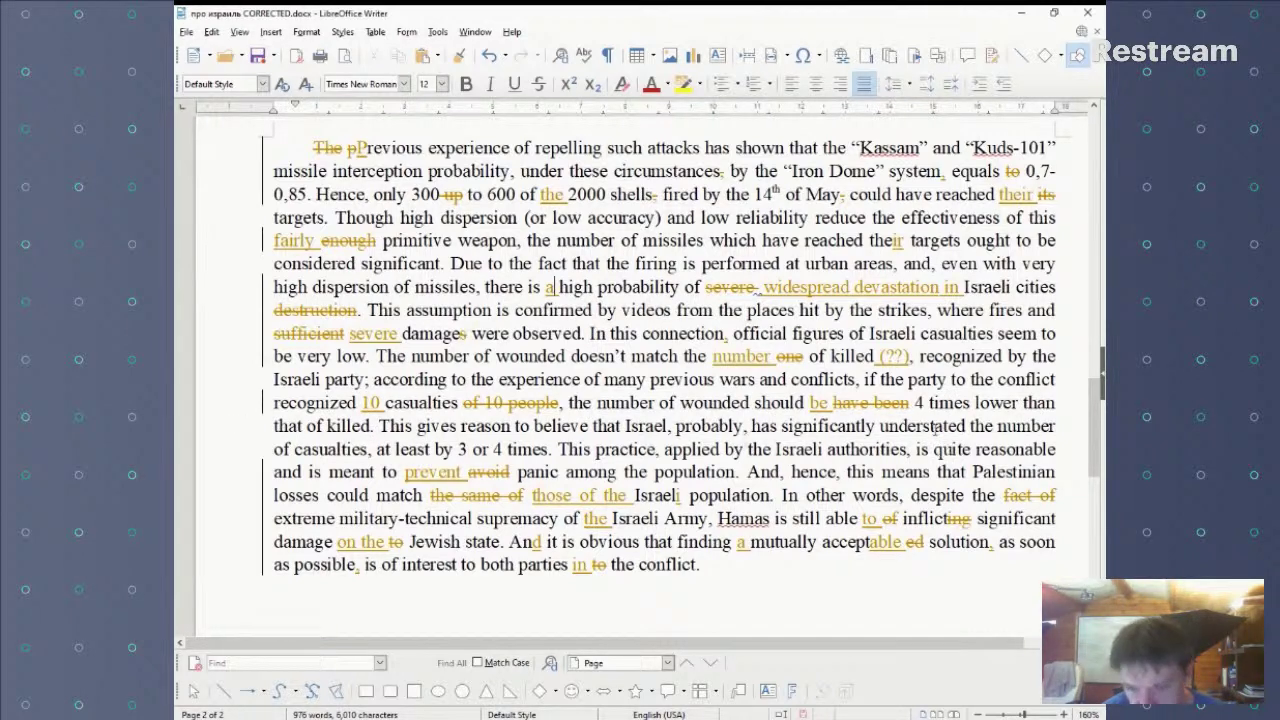
# - Check "have been" in the wounded-count clause and change "recognized" to "recognizes" before "10 casualties"
pyautogui.moveTo(909, 408); pyautogui.dragTo(840, 408)
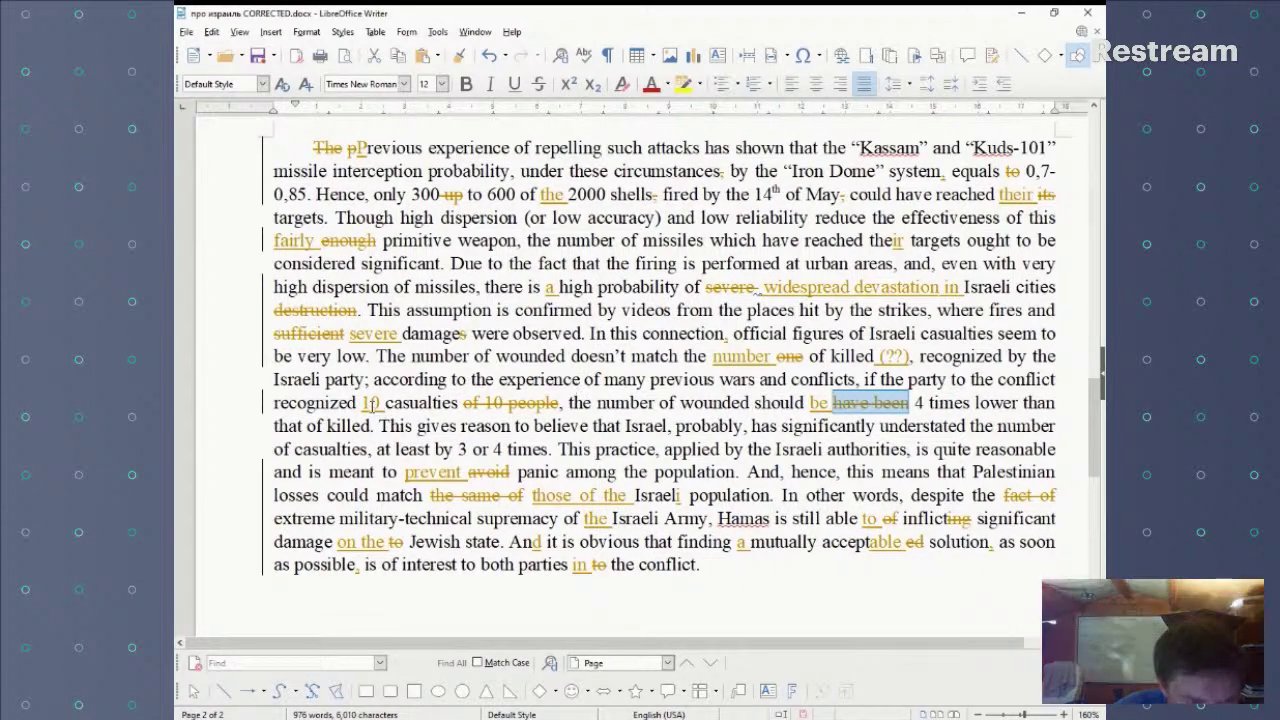
pyautogui.click(367, 400)
pyautogui.press('BackSpace')
pyautogui.press('BackSpace')
pyautogui.write('s')
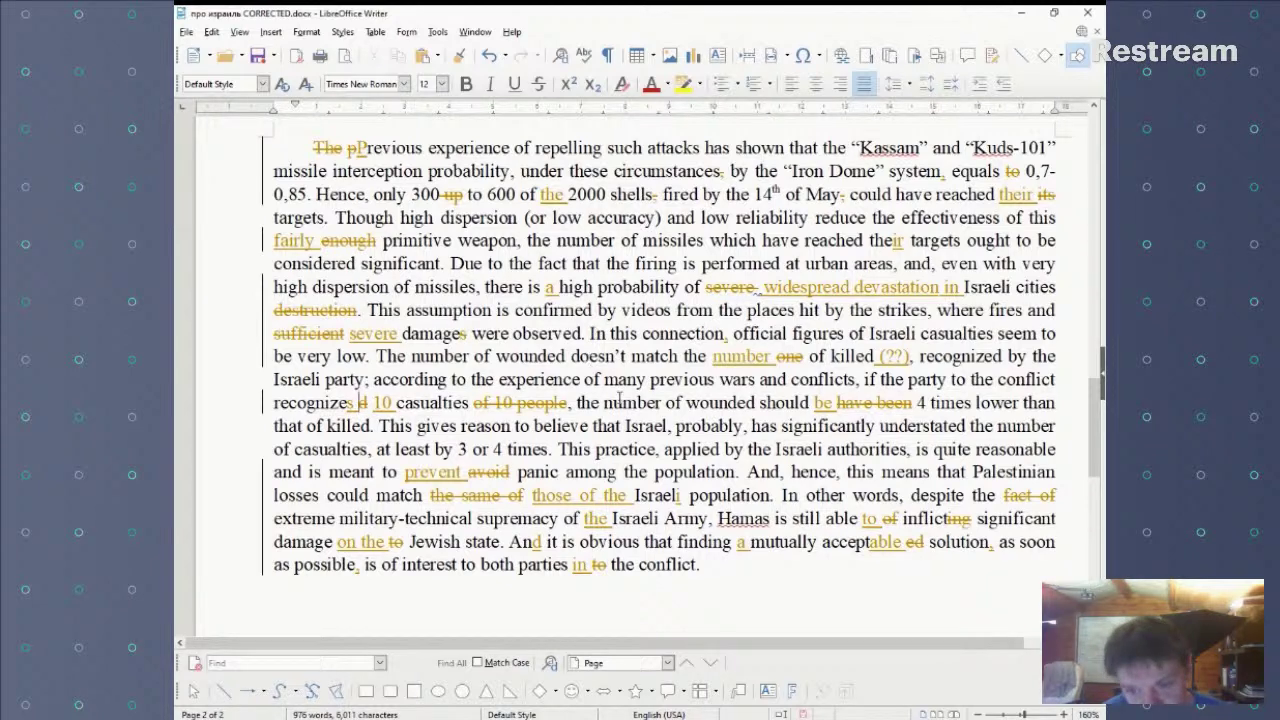
# - Review the paragraph's closing sentences, checking the ending of "Israeli", "extreme military-technical supremacy of the Israeli Army" and "in" before "the conflict"
pyautogui.moveTo(812, 450); pyautogui.dragTo(823, 450)
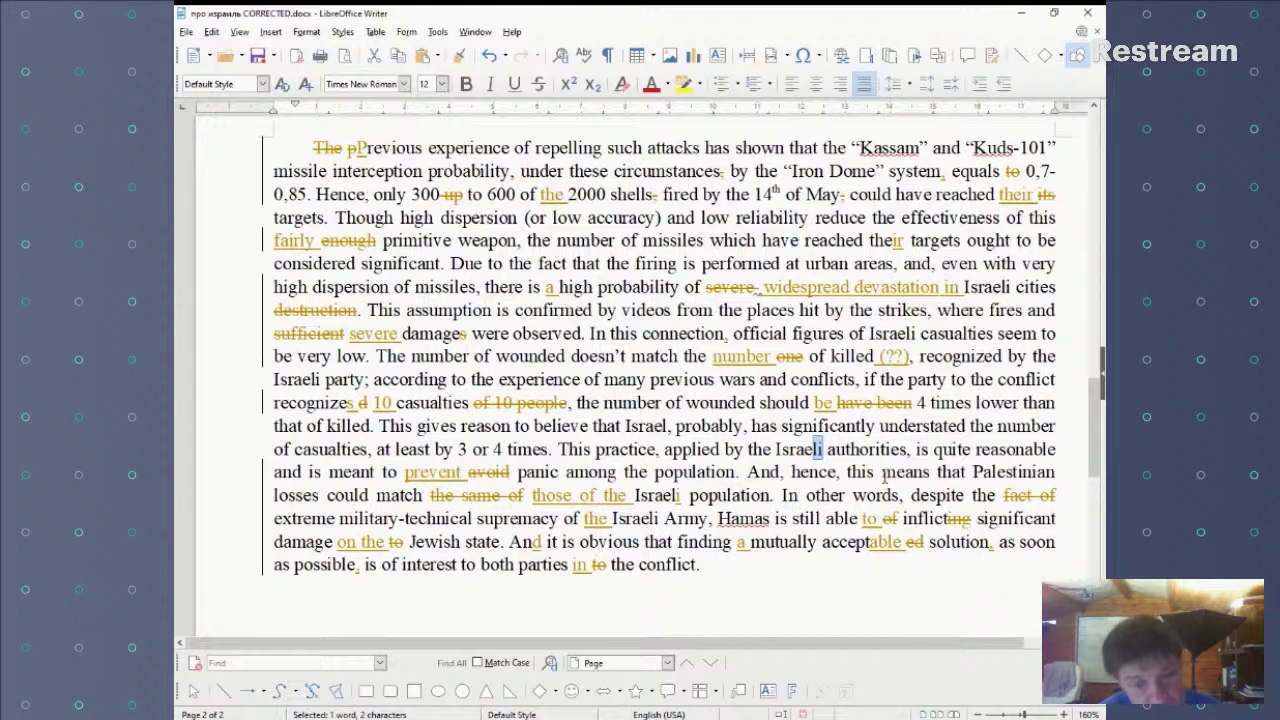
pyautogui.moveTo(668, 495); pyautogui.dragTo(680, 495)
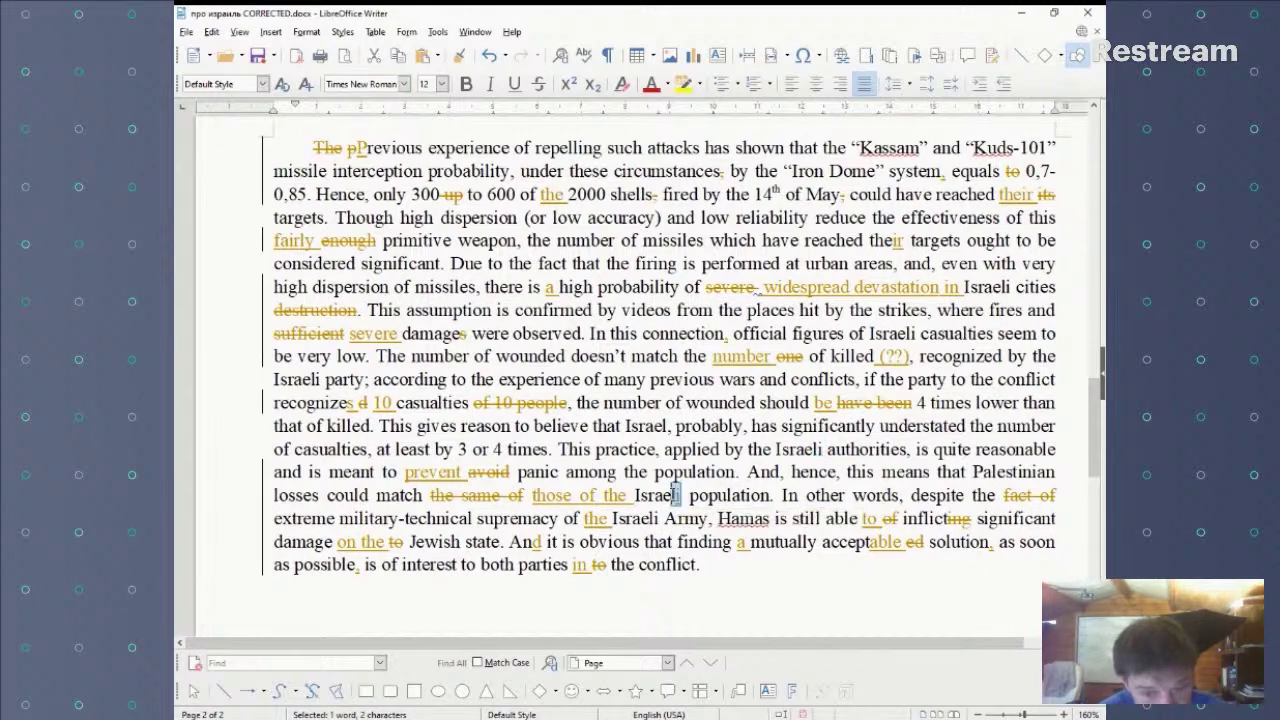
pyautogui.click(427, 500)
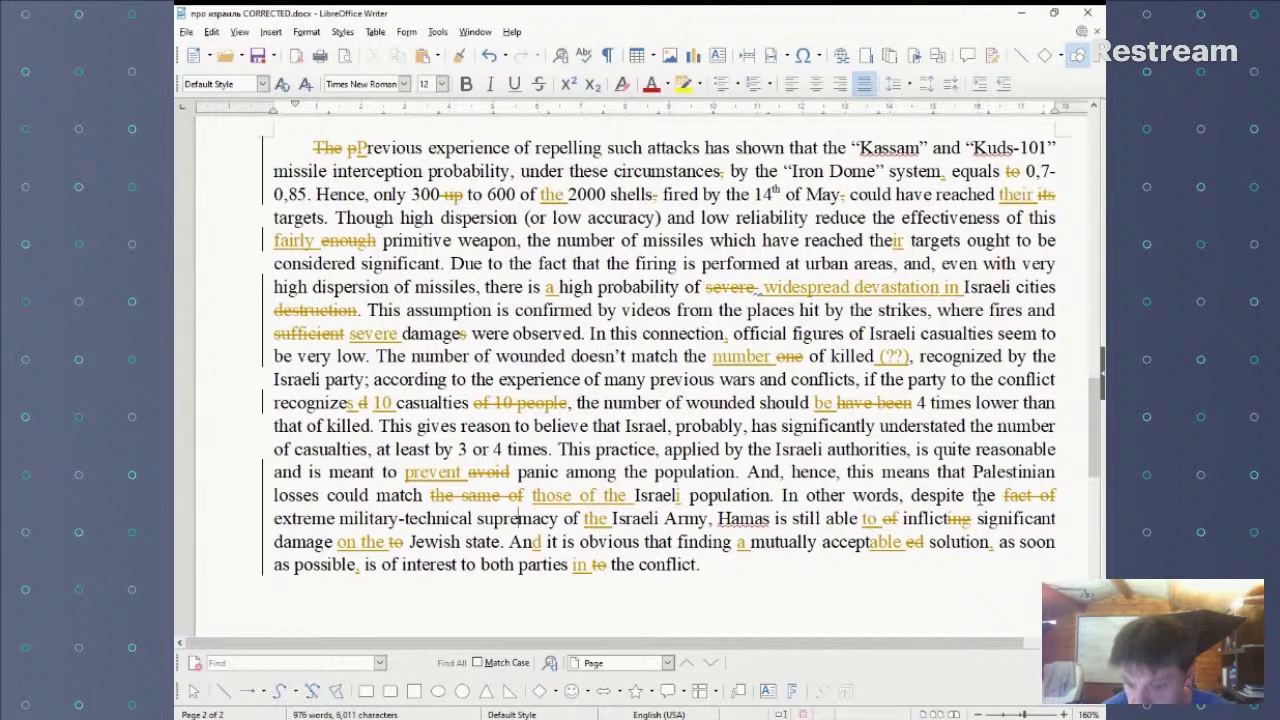
pyautogui.moveTo(270, 518); pyautogui.dragTo(709, 520)
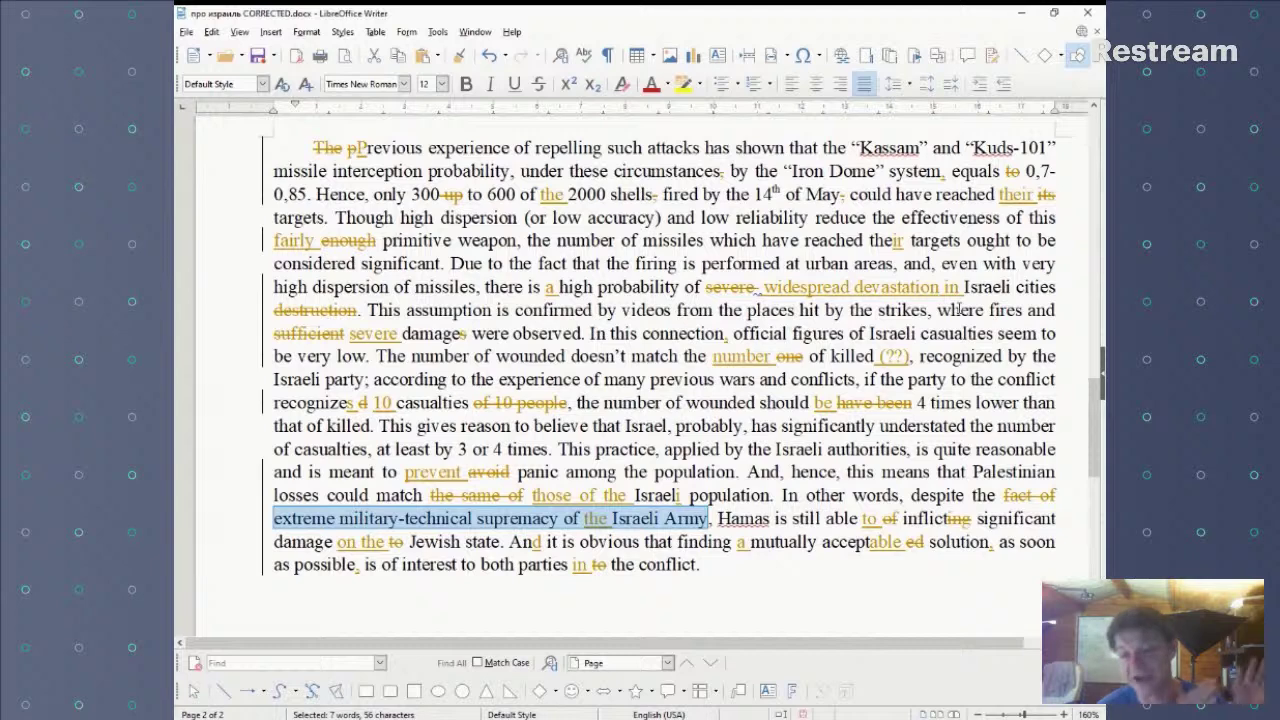
pyautogui.scroll(-1, 957, 310)
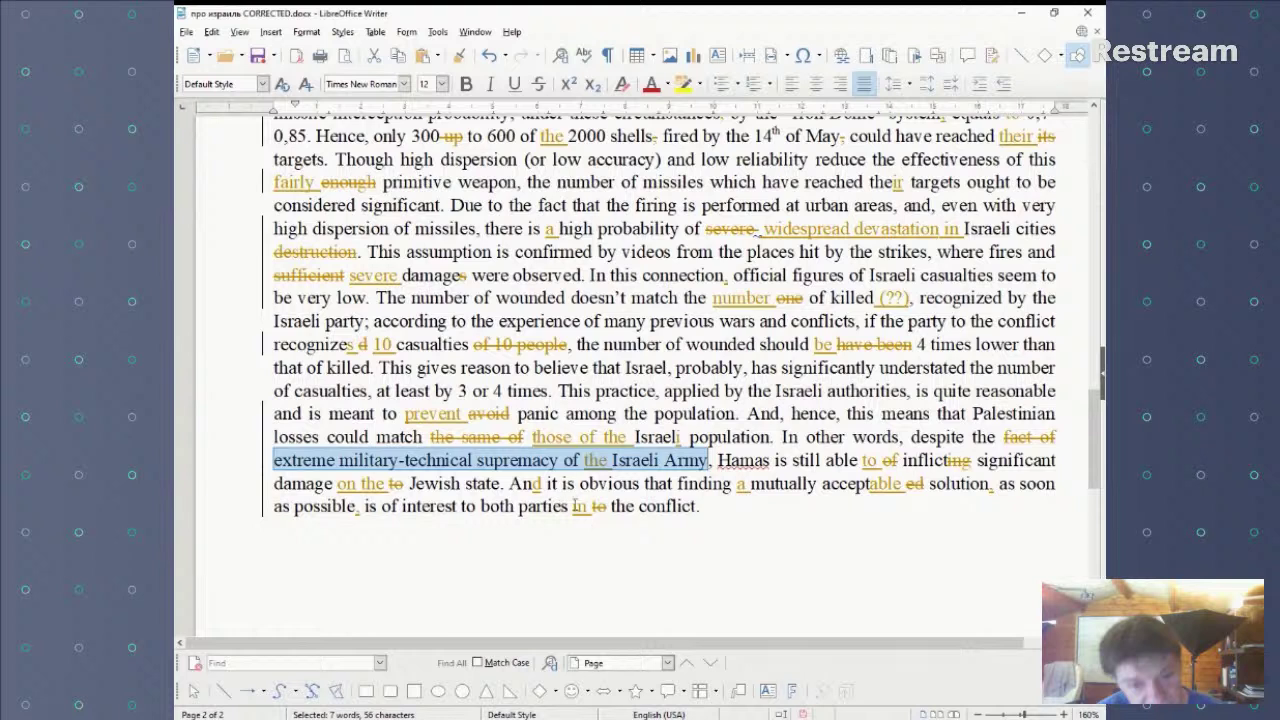
pyautogui.moveTo(572, 505); pyautogui.dragTo(598, 507)
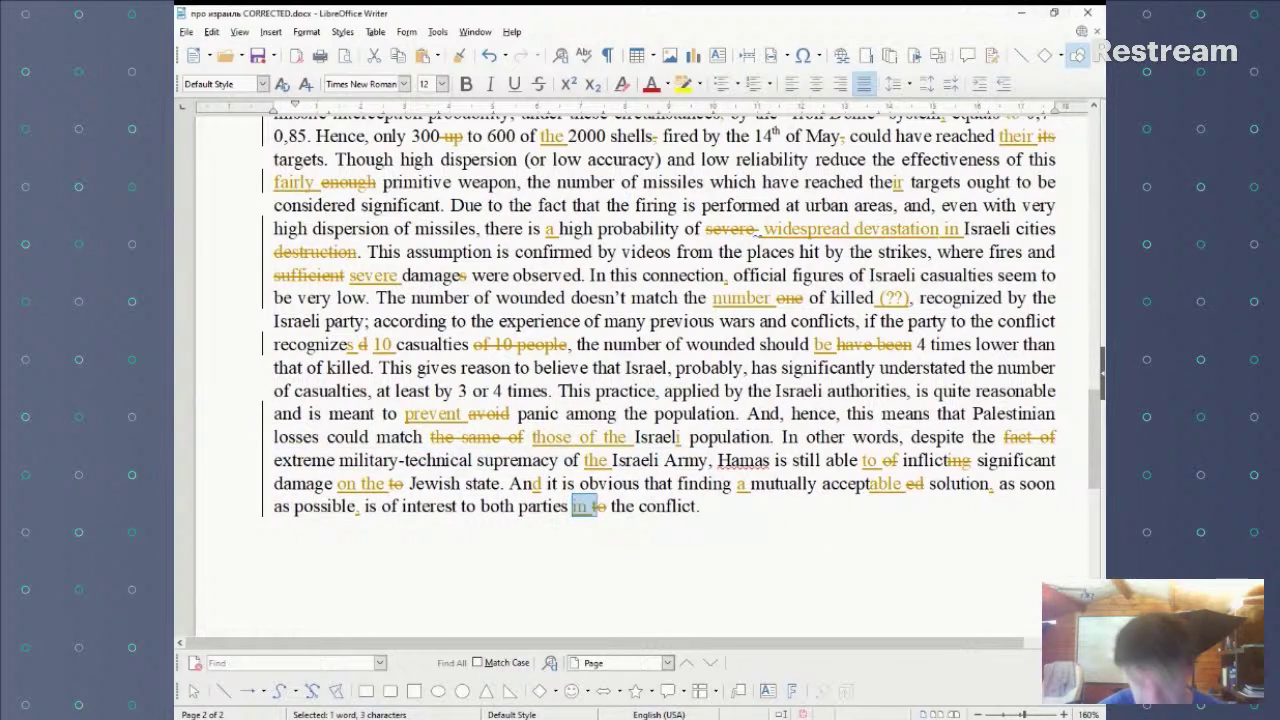
# - Replace "connection" with "regard" in the phrase "In this connection" before "official figures of Israeli casualties"
pyautogui.hotkey('alt', 'Tab')
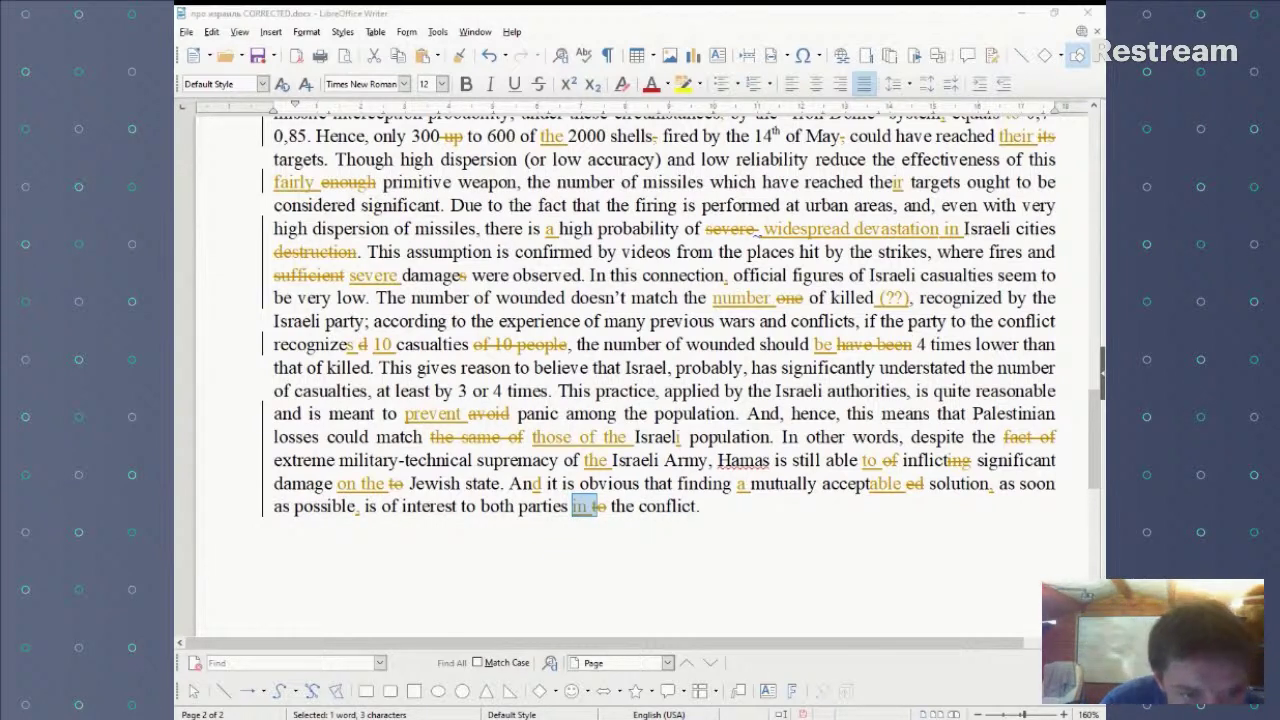
pyautogui.hotkey('alt', 'Tab')
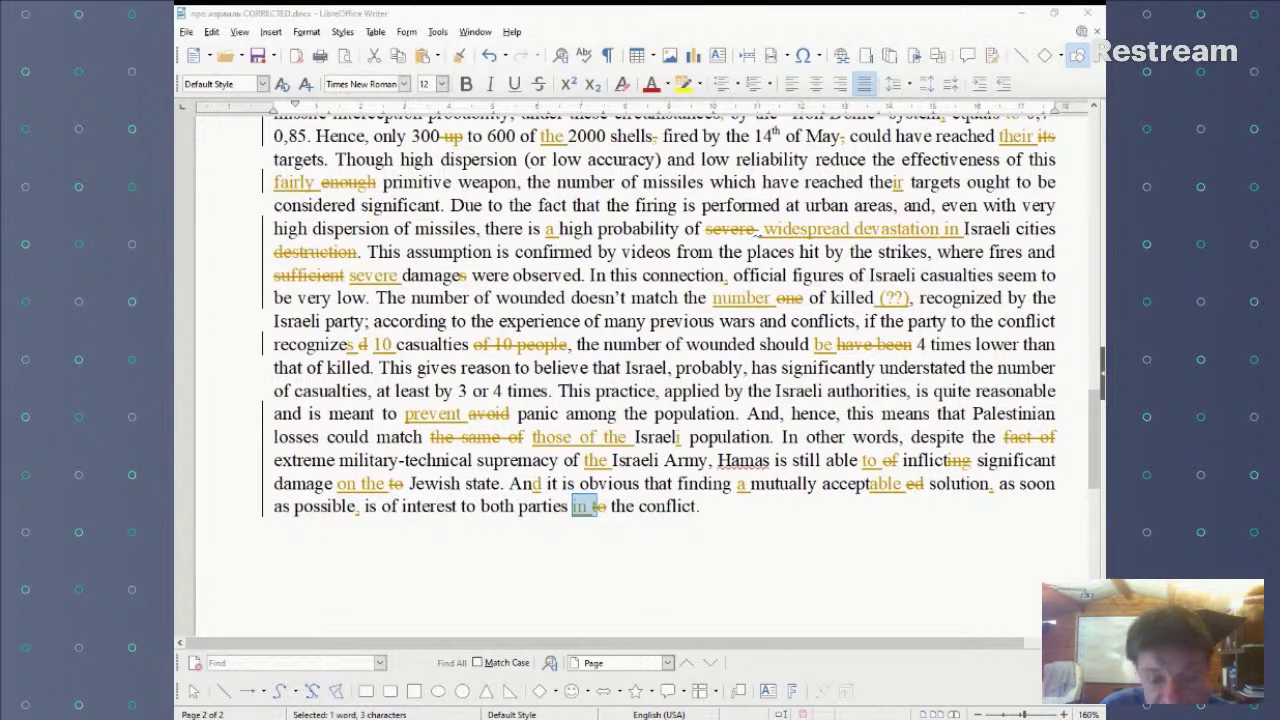
pyautogui.click(649, 673)
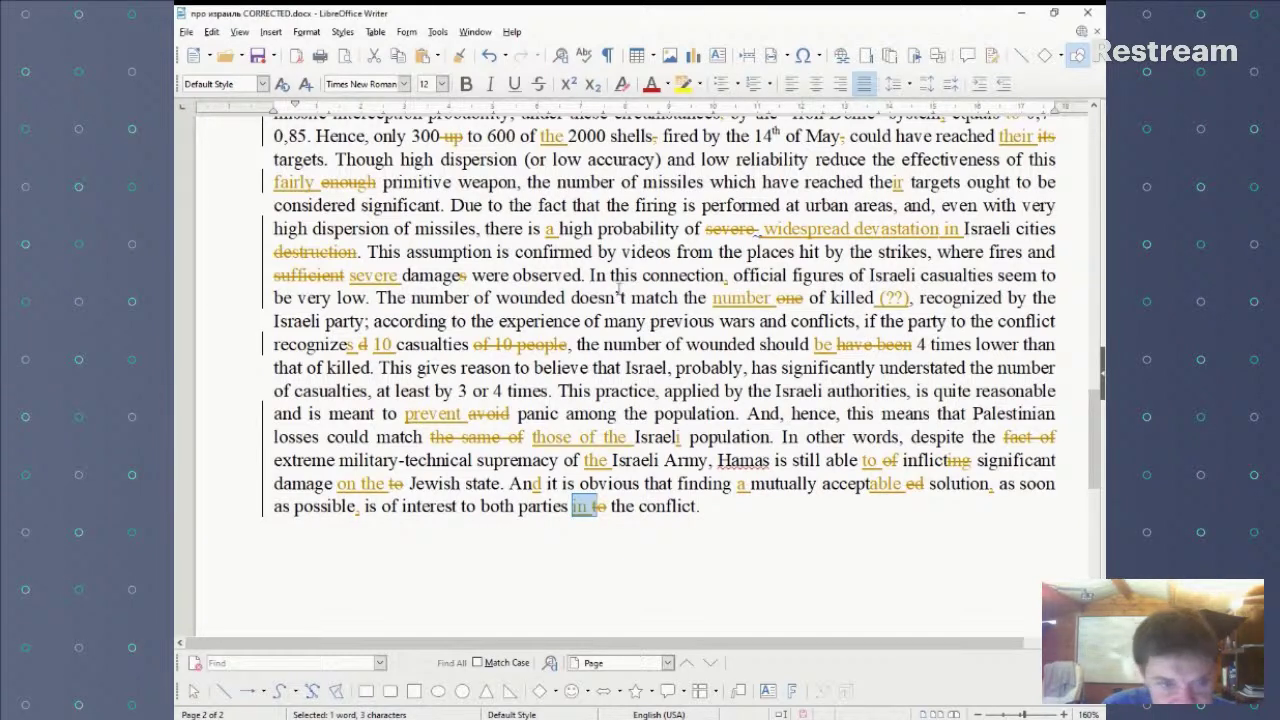
pyautogui.moveTo(724, 275); pyautogui.dragTo(640, 275)
pyautogui.write('regard')
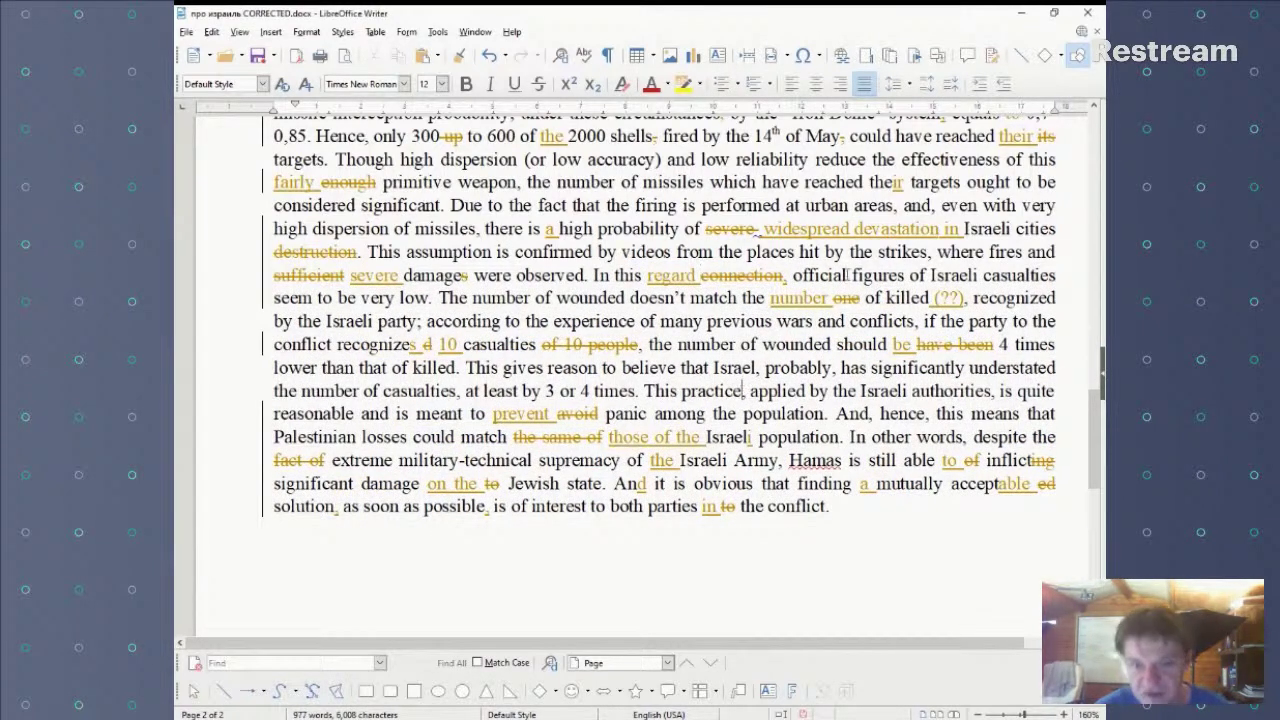
pyautogui.click(600, 718)
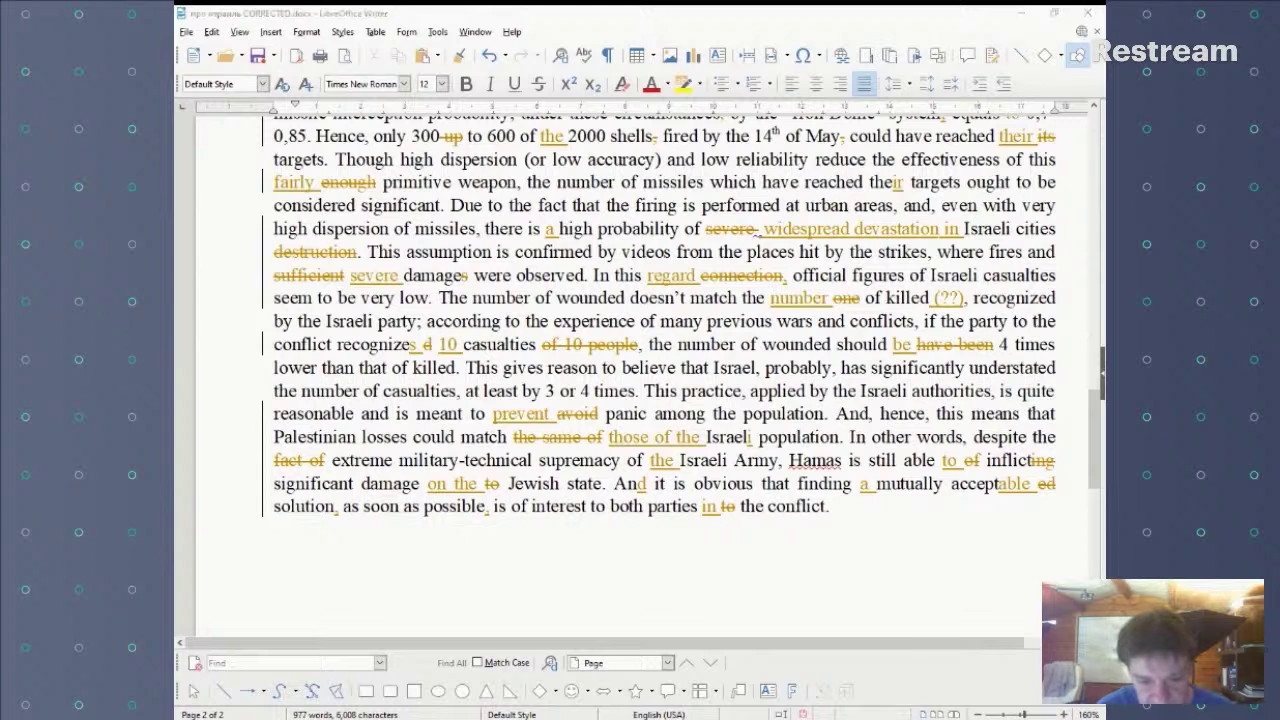